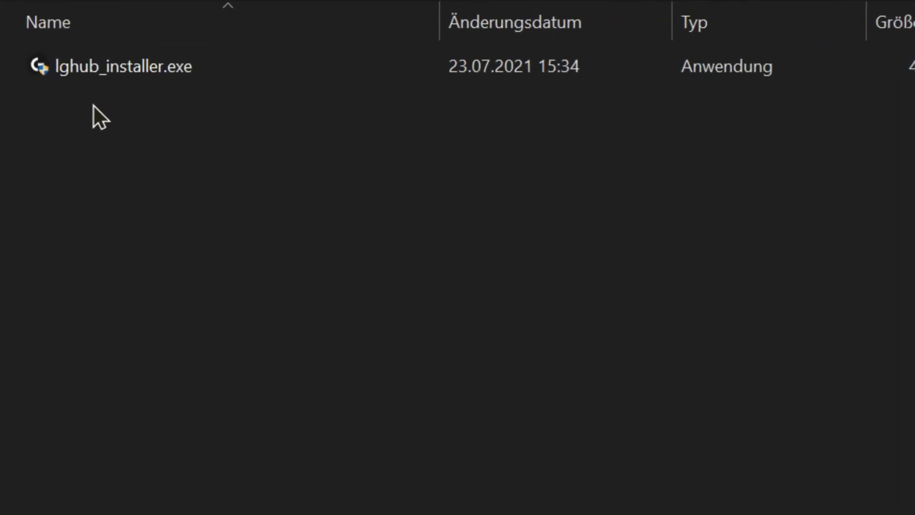
# Step: Select the lghub_installer.exe application file
pyautogui.click(221, 150)
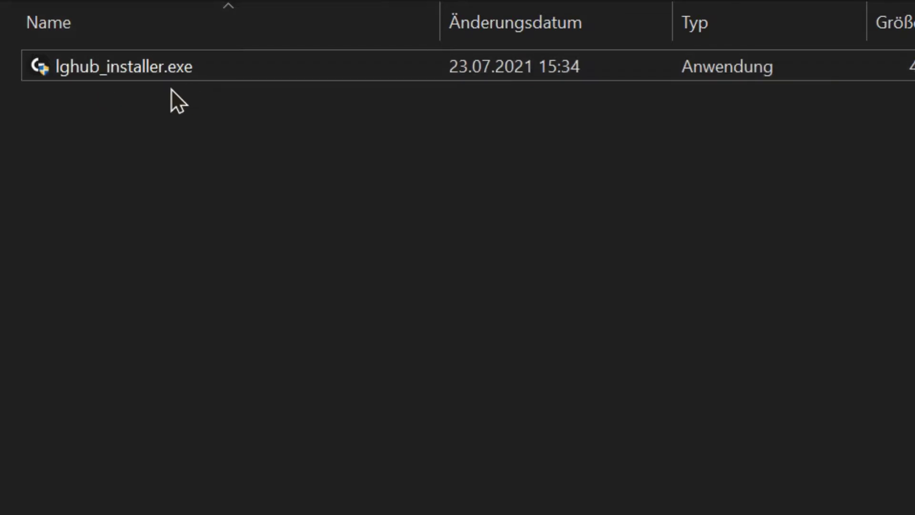
pyautogui.click(154, 66)
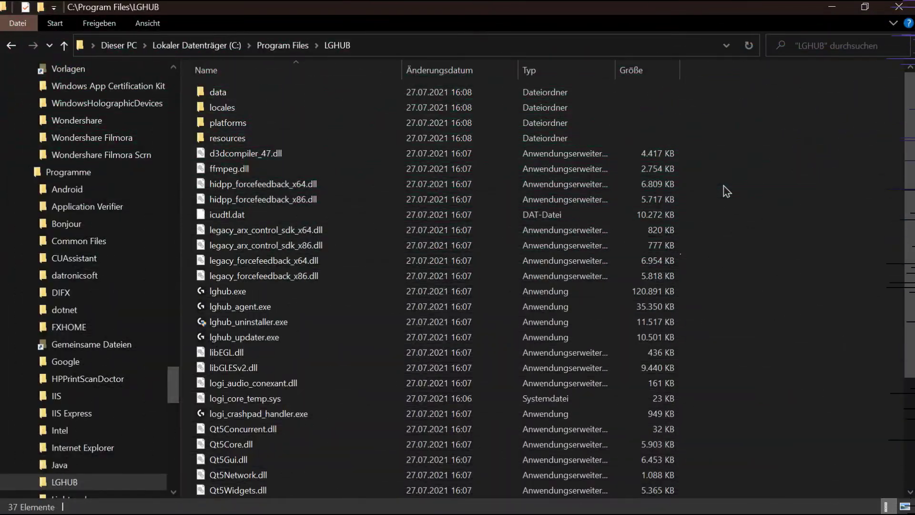
# Step: Look through the LGHUB program folder's files, including lghub_updater.exe and lghub_uninstaller.exe
pyautogui.scroll(-2, 730, 220)
pyautogui.scroll(2, 719, 228)
pyautogui.scroll(-2, 718, 237)
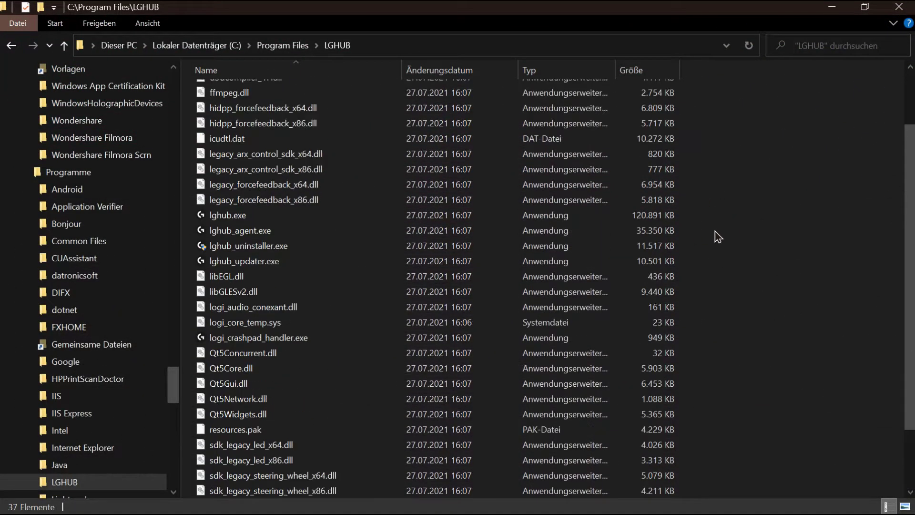
pyautogui.click(559, 268)
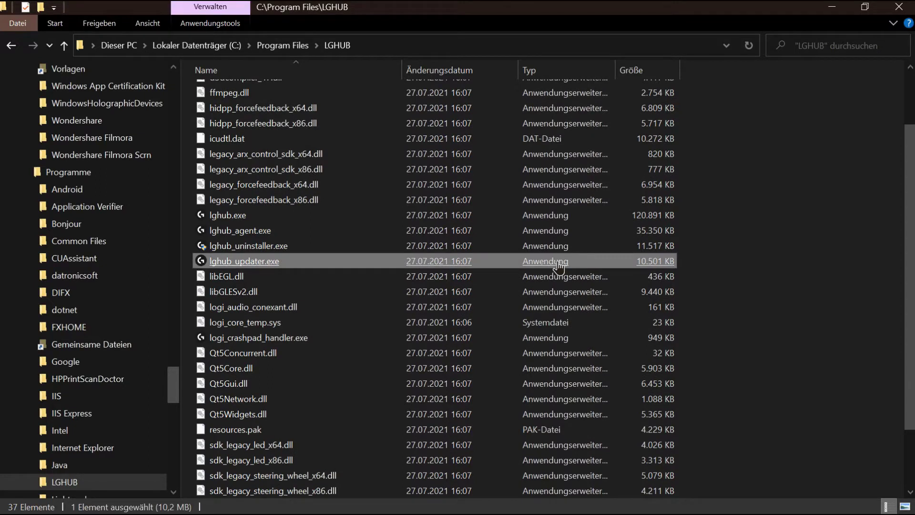
pyautogui.click(663, 246)
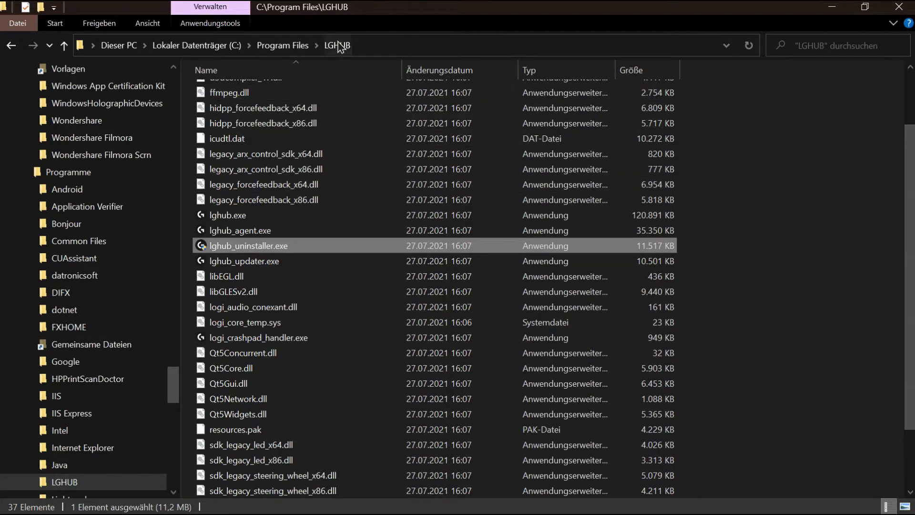
pyautogui.scroll(2, 315, 184)
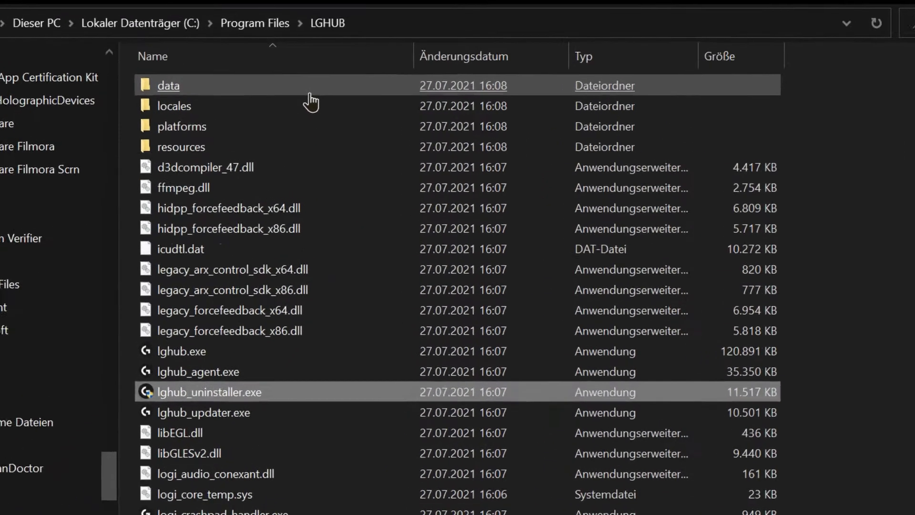
# Step: Browse from the data folder through lighting into effects to view the lighting effect JSON files
pyautogui.doubleClick(320, 93)
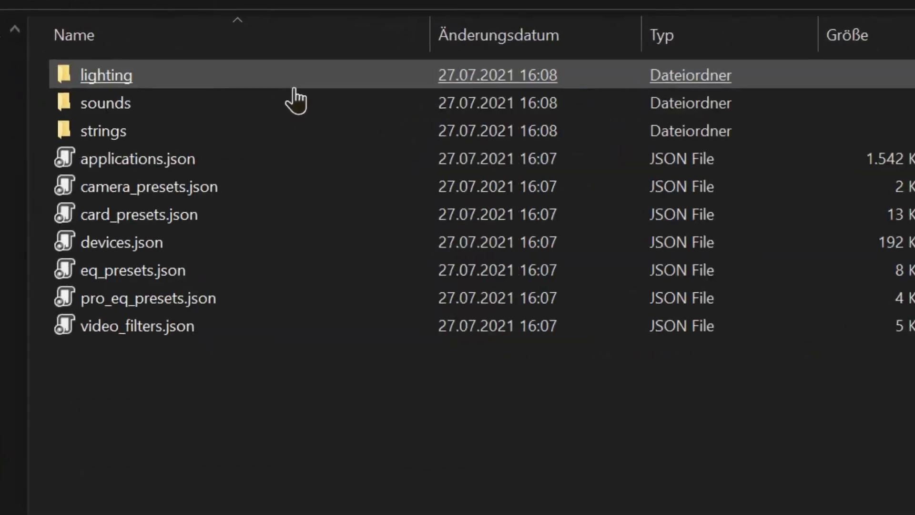
pyautogui.click(456, 215)
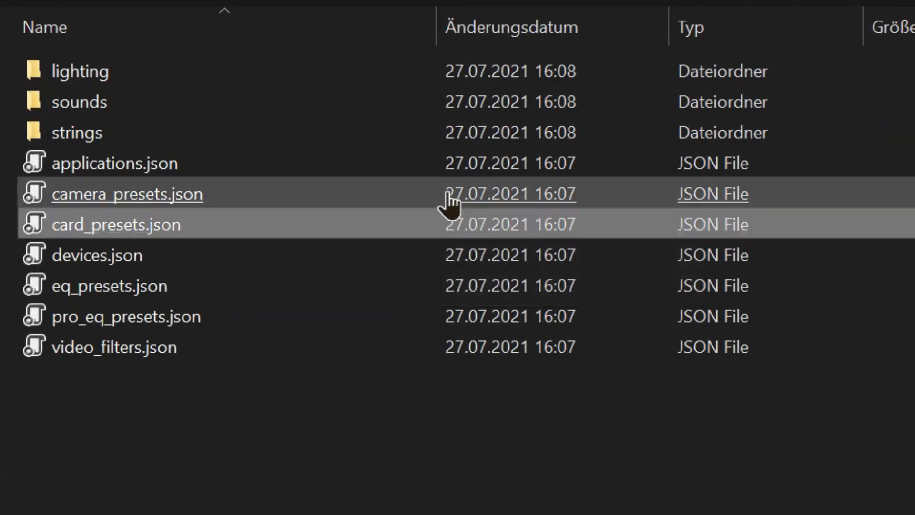
pyautogui.doubleClick(451, 81)
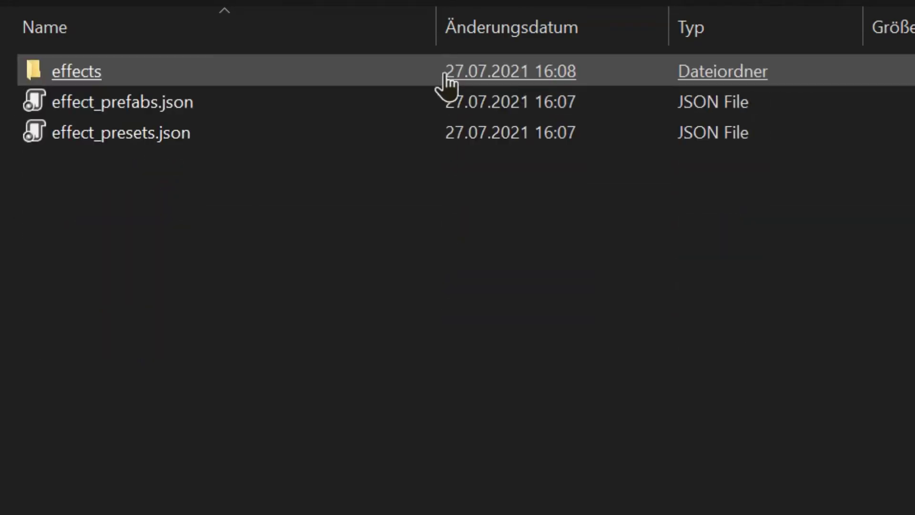
pyautogui.doubleClick(444, 72)
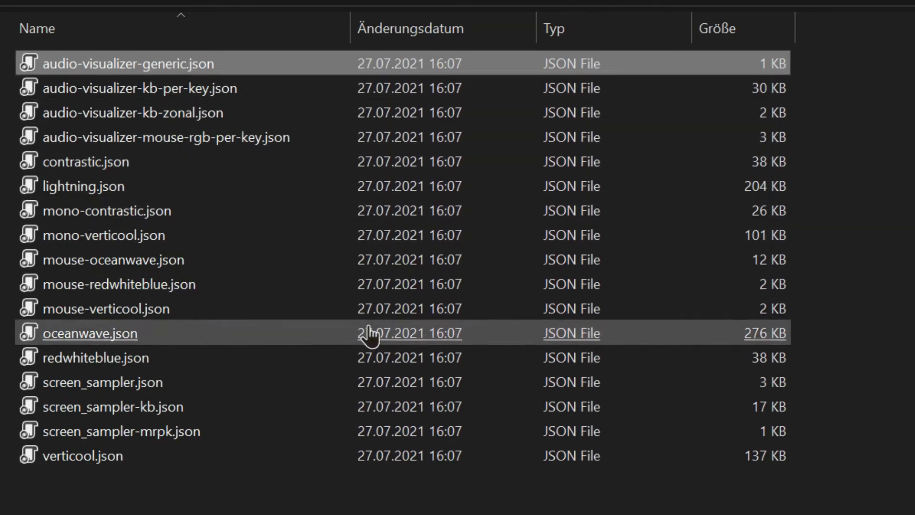
# Step: Open the sounds folder inside data, briefly play 71ChannelCheckSound, and close the media player
pyautogui.click(321, 6)
pyautogui.click(321, 7)
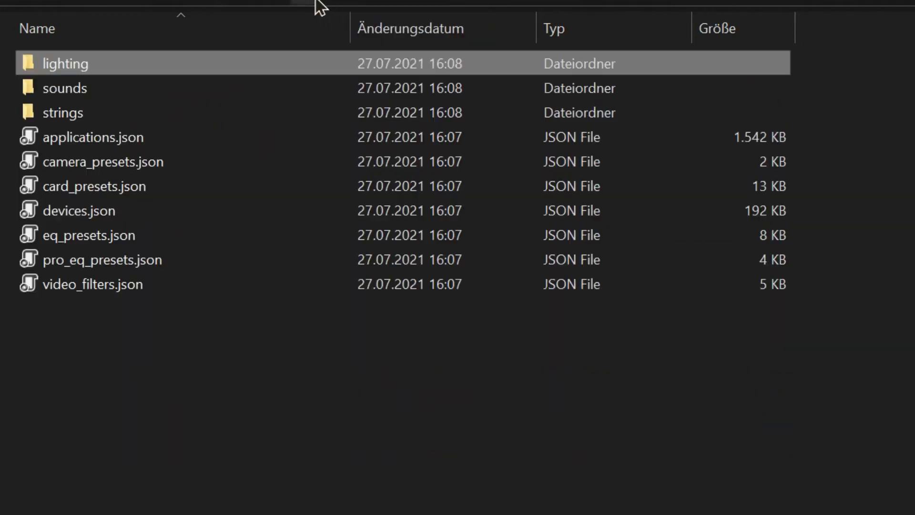
pyautogui.doubleClick(303, 88)
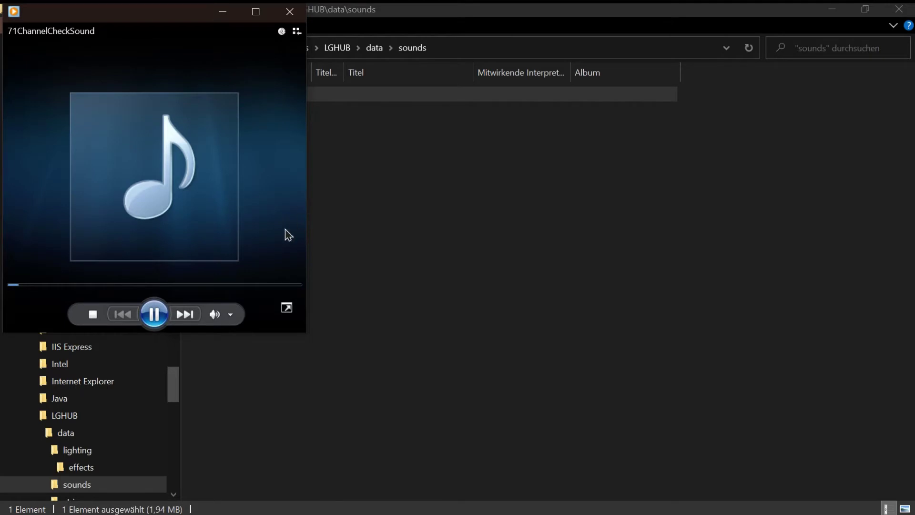
pyautogui.click(164, 307)
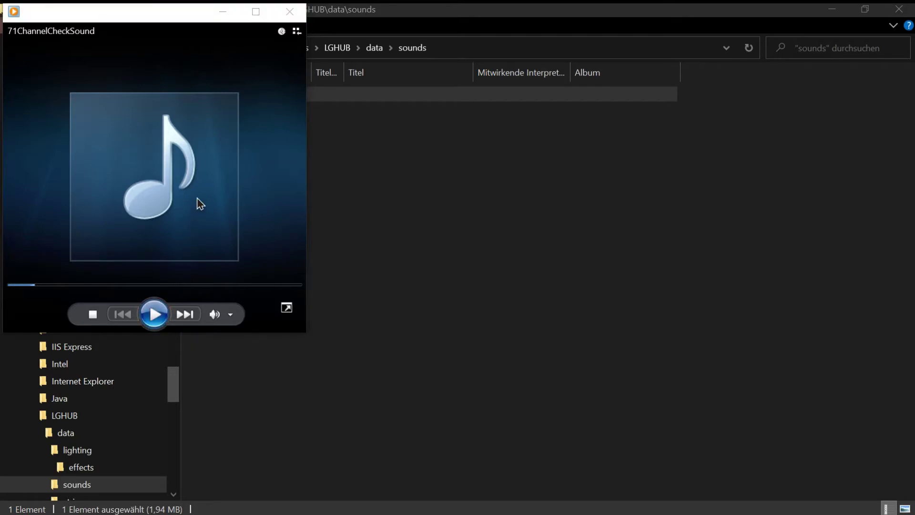
pyautogui.click(289, 13)
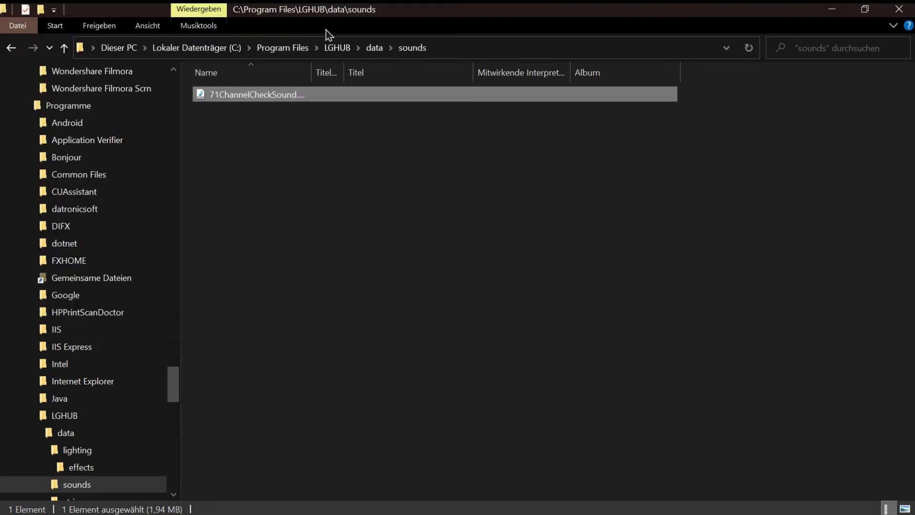
# Step: View the YAML language files in data's strings folder and return to the LGHUB folder
pyautogui.click(367, 48)
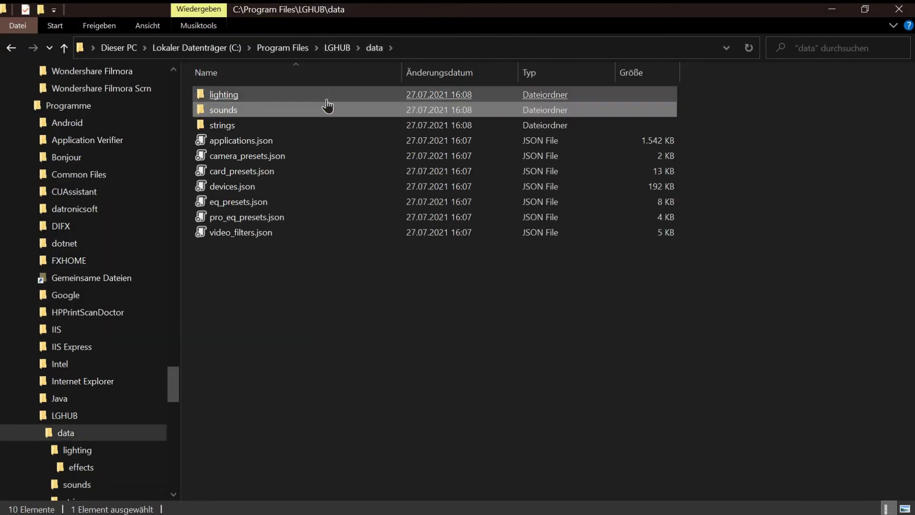
pyautogui.doubleClick(320, 127)
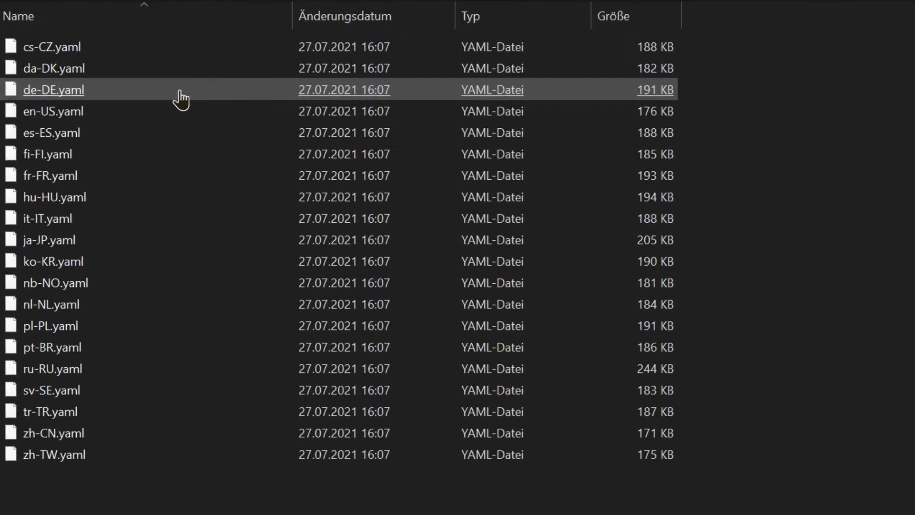
pyautogui.click(239, 1)
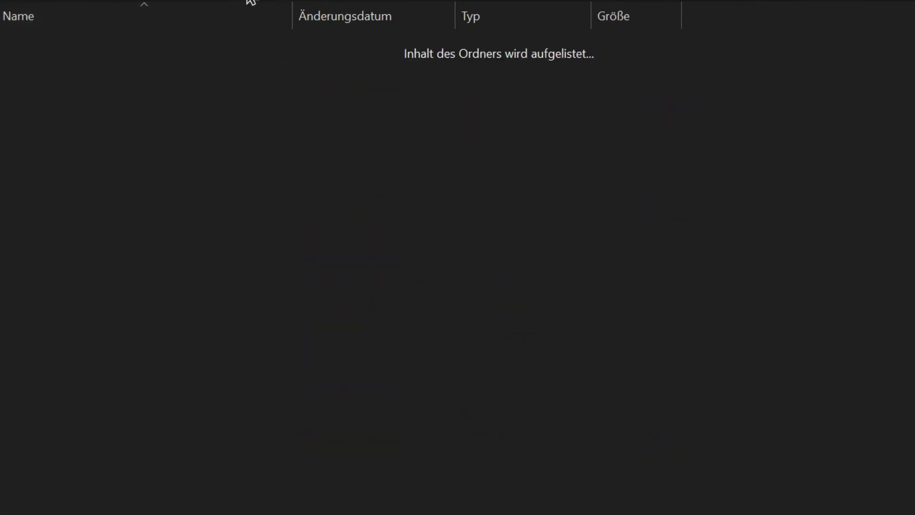
pyautogui.click(210, 1)
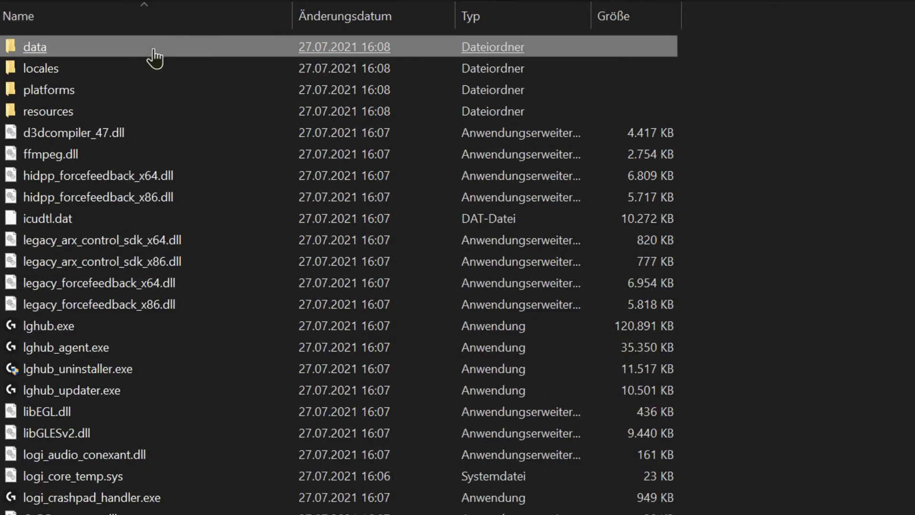
# Step: Open the locales folder and look through its PAK language files
pyautogui.doubleClick(155, 67)
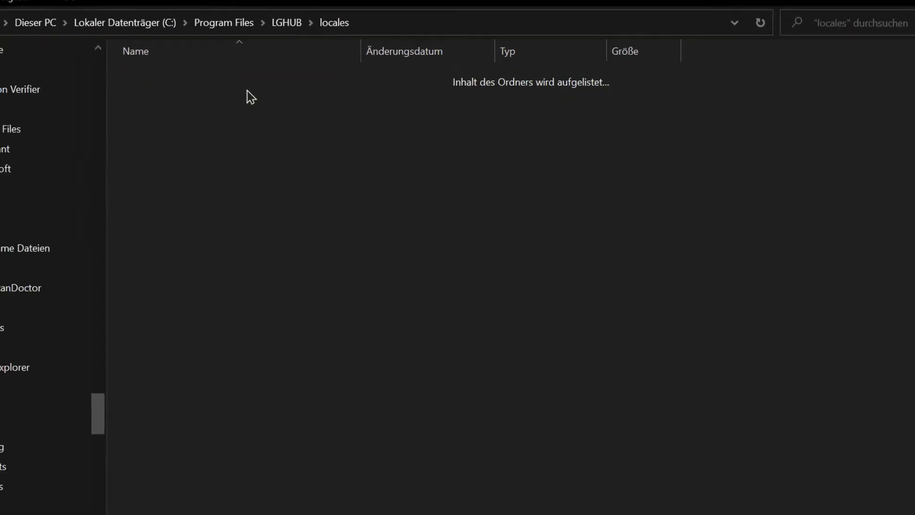
pyautogui.scroll(-9, 305, 124)
pyautogui.click(374, 123)
pyautogui.scroll(3, 371, 124)
pyautogui.scroll(6, 372, 125)
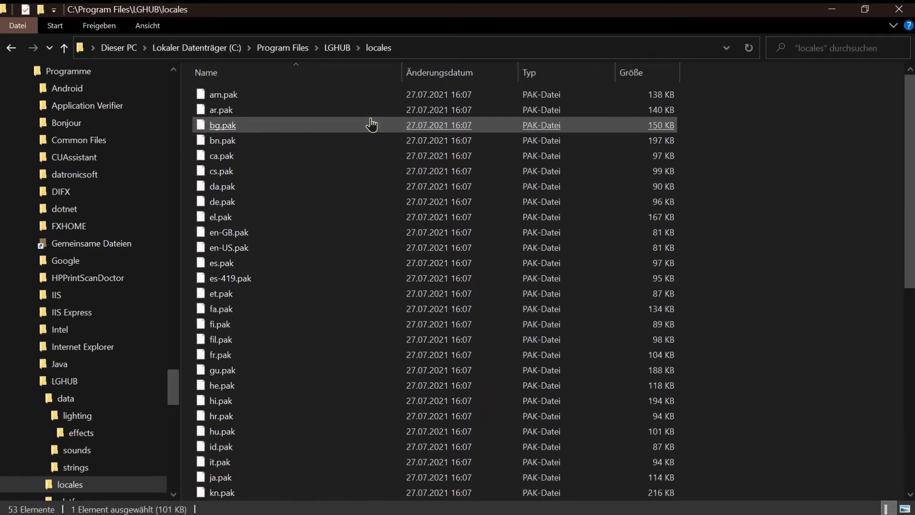
# Step: Return to the LGHUB folder, check the contents of the platforms folder, and leave it again
pyautogui.click(353, 53)
pyautogui.click(344, 53)
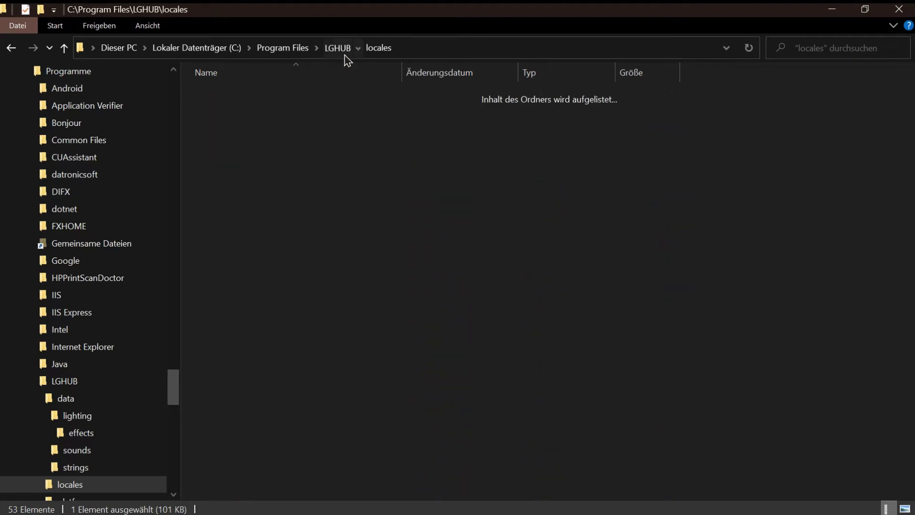
pyautogui.doubleClick(308, 130)
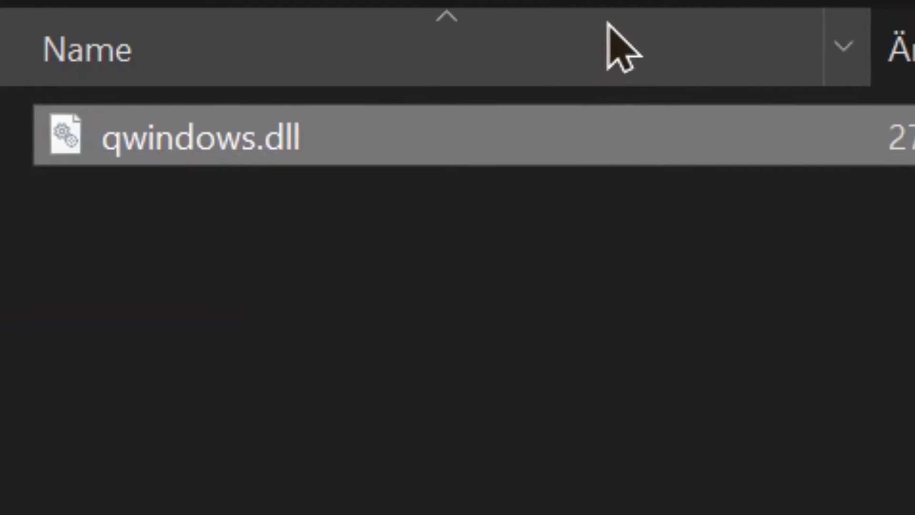
pyautogui.hotkey('alt', 'Left')
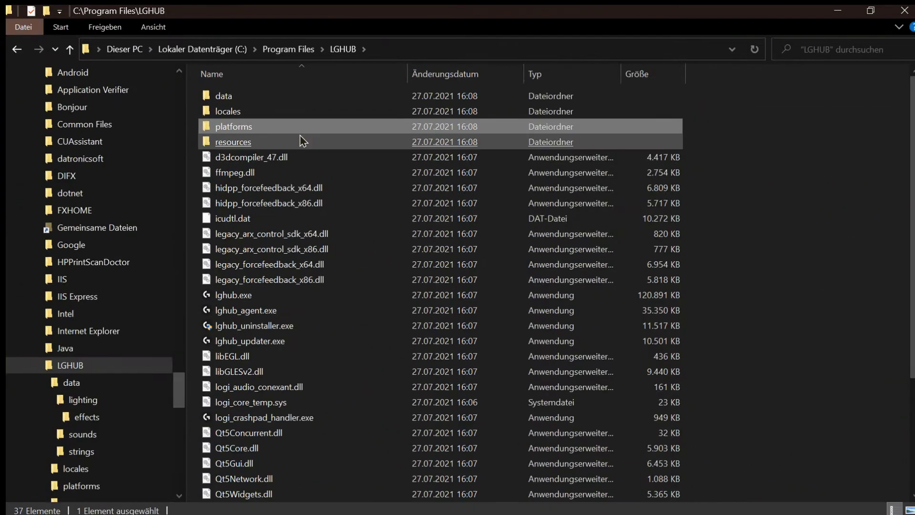
# Step: Browse from resources through app.asar.unpacked, node_modules, keytar and build into the Release folder
pyautogui.doubleClick(300, 141)
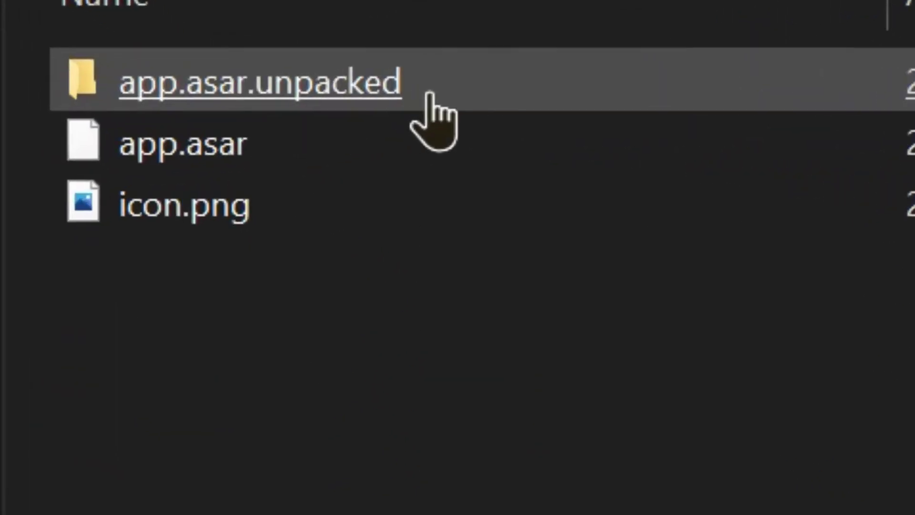
pyautogui.doubleClick(431, 95)
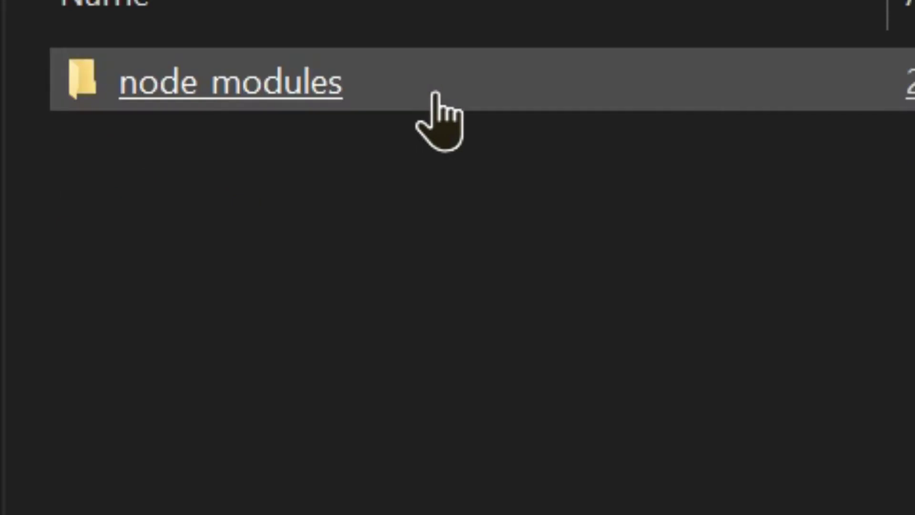
pyautogui.doubleClick(484, 96)
pyautogui.doubleClick(484, 96)
pyautogui.doubleClick(486, 93)
pyautogui.doubleClick(485, 93)
pyautogui.moveTo(485, 94)
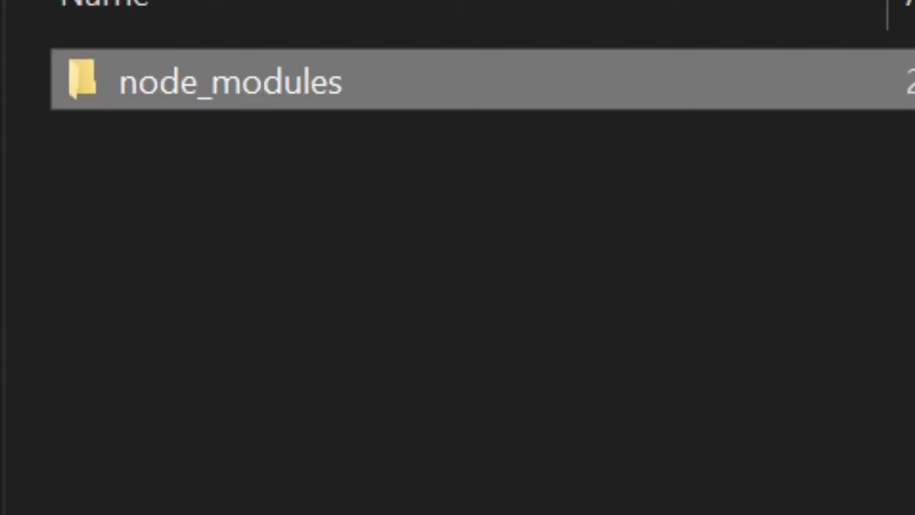
# Step: Return to the resources folder and open icon.png with the Fotos app
pyautogui.hotkey('alt', 'Up')
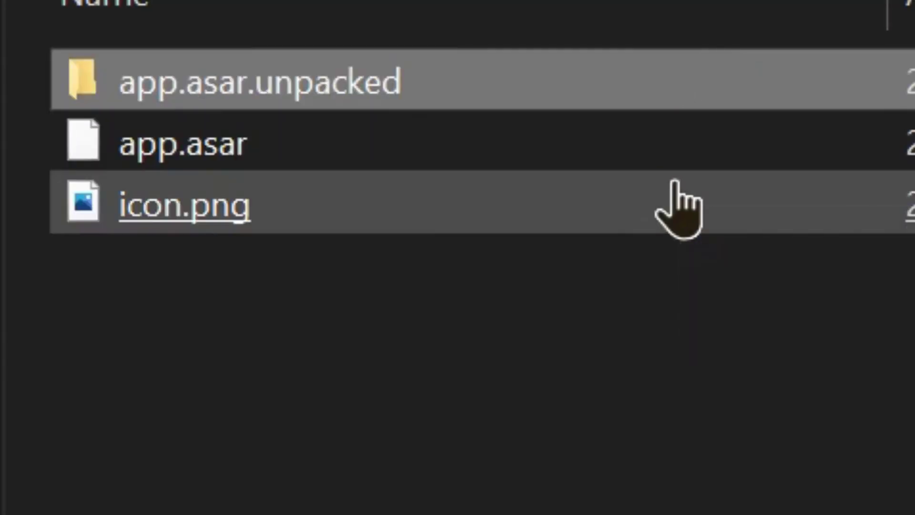
pyautogui.click(677, 210)
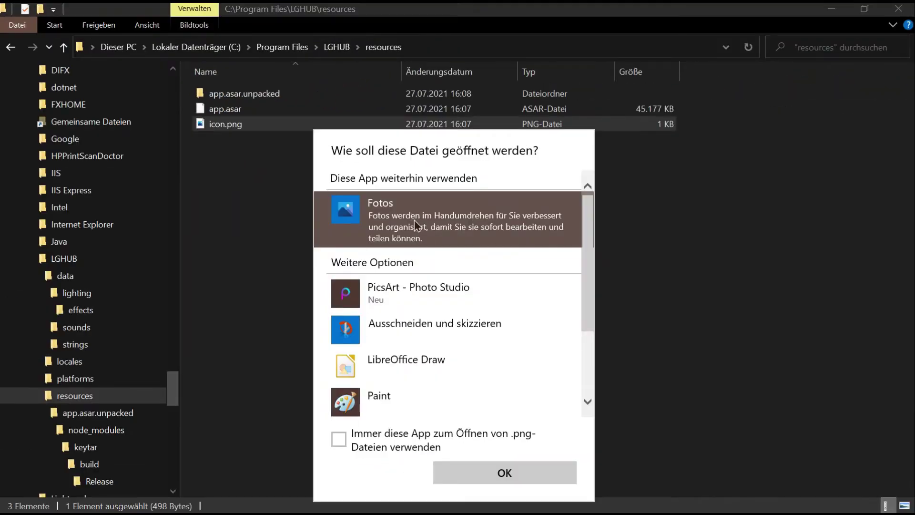
pyautogui.click(413, 219)
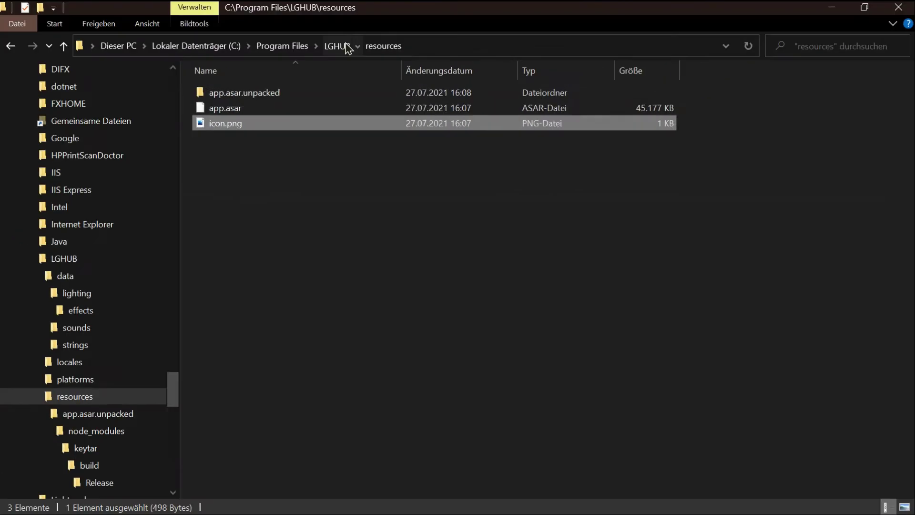
# Step: Launch lghub.exe from the LGHUB folder to view the G HUB start page, and close its window
pyautogui.click(341, 46)
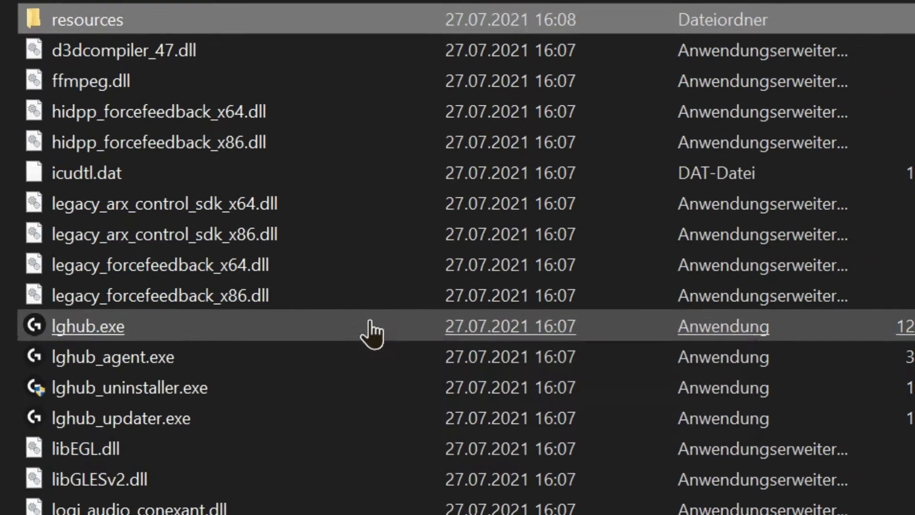
pyautogui.click(368, 290)
pyautogui.doubleClick(370, 327)
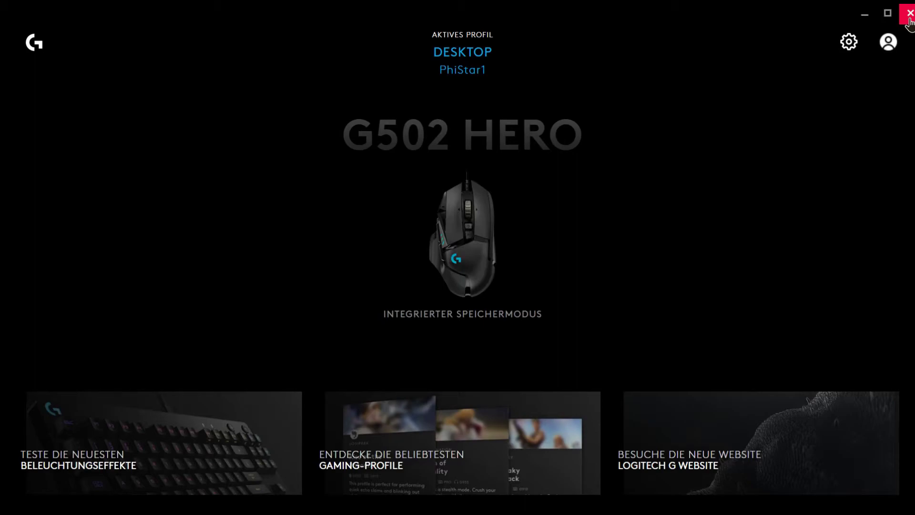
pyautogui.click(900, 6)
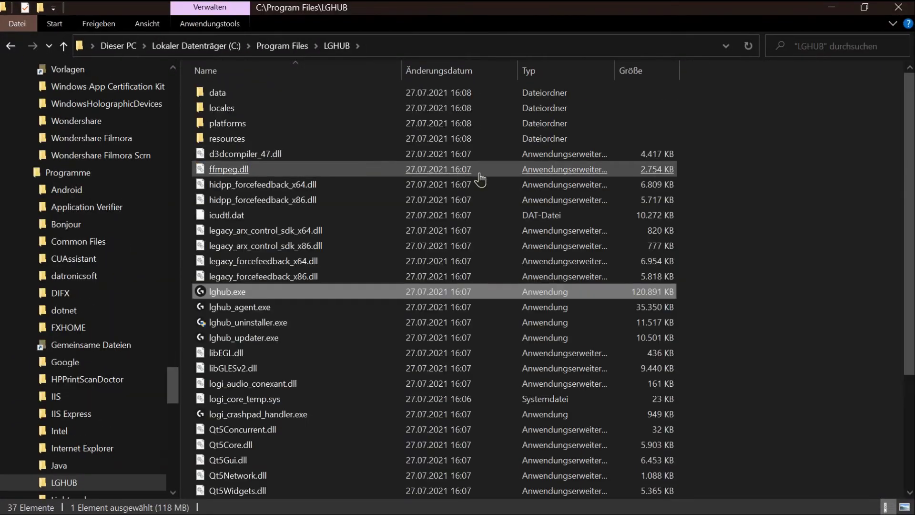
# Step: Examine lghub_agent.exe, lghub_uninstaller.exe and lghub_updater.exe in the LGHUB folder one after another
pyautogui.click(692, 273)
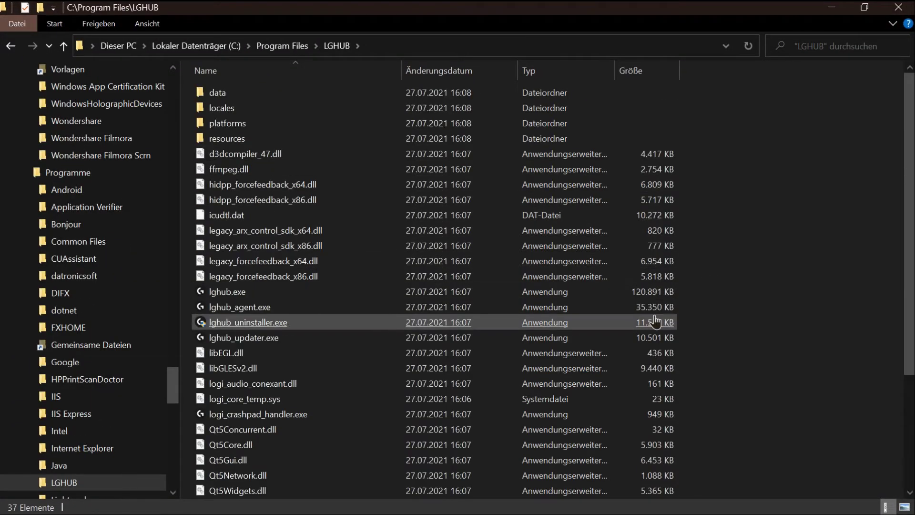
pyautogui.click(633, 307)
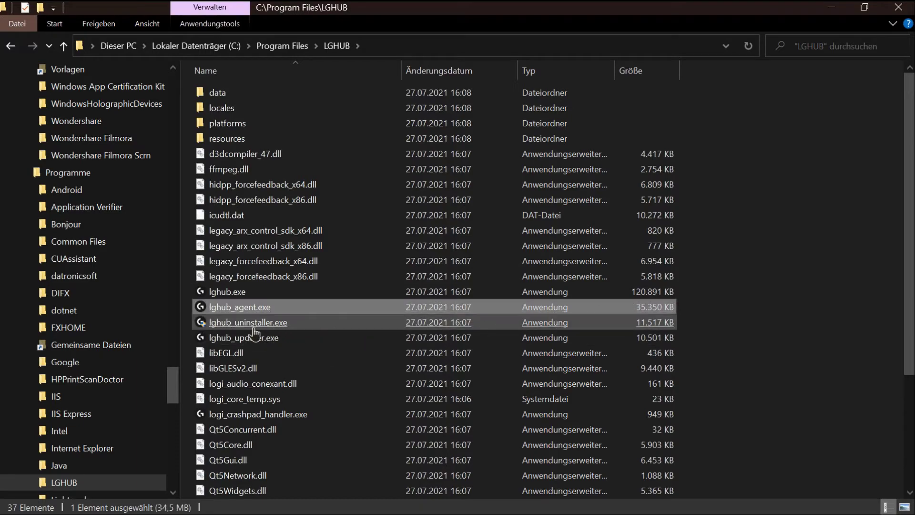
pyautogui.rightClick(246, 316)
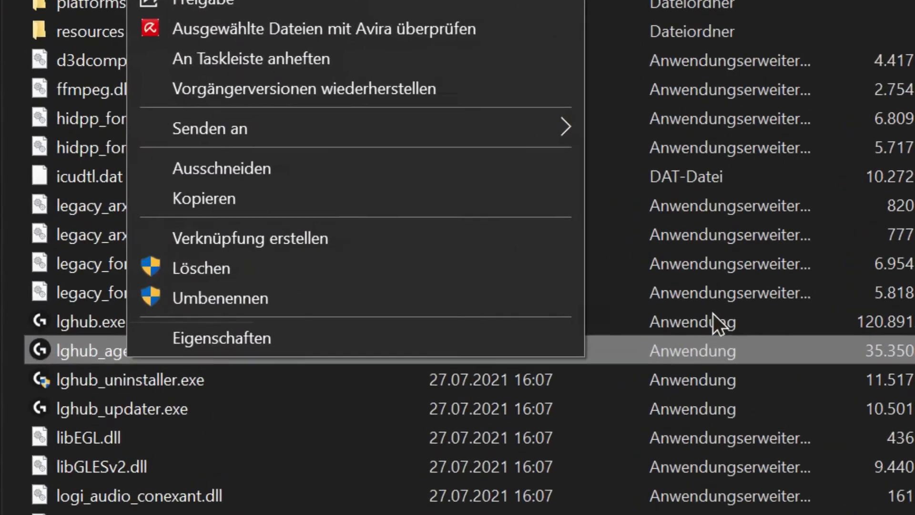
pyautogui.click(537, 290)
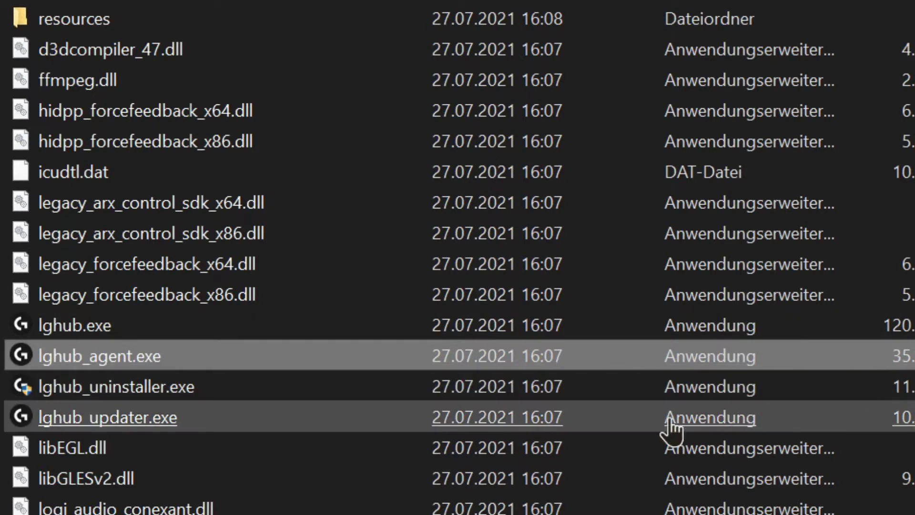
pyautogui.click(164, 385)
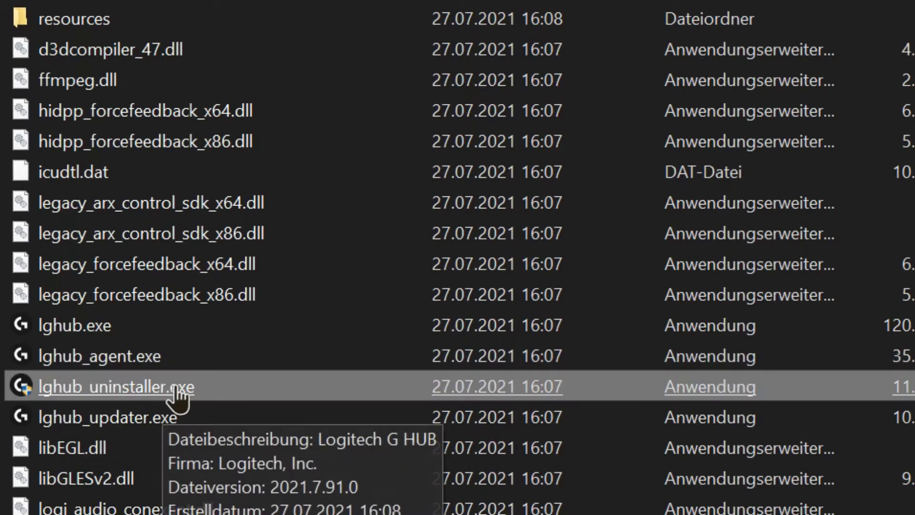
pyautogui.click(172, 423)
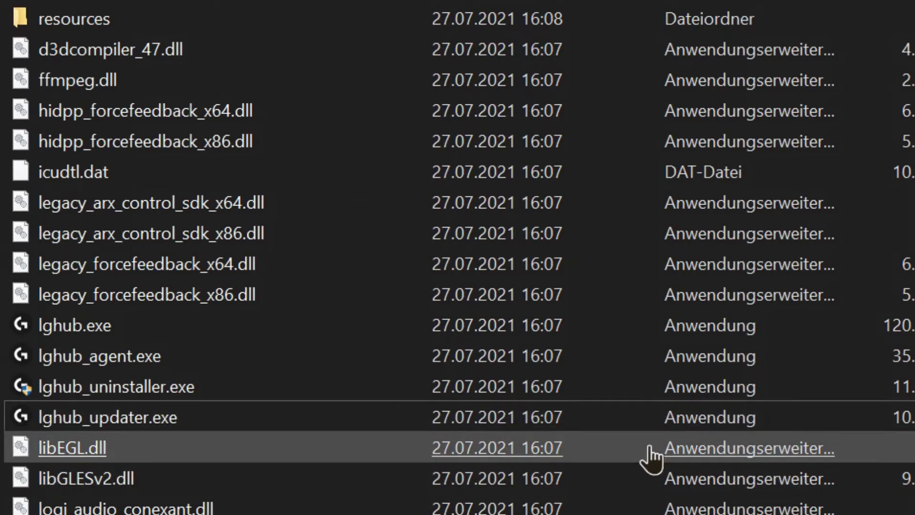
# Step: Open the version file from the LGHUB folder in Editor to read its contents, and close it
pyautogui.scroll(-3, 297, 289)
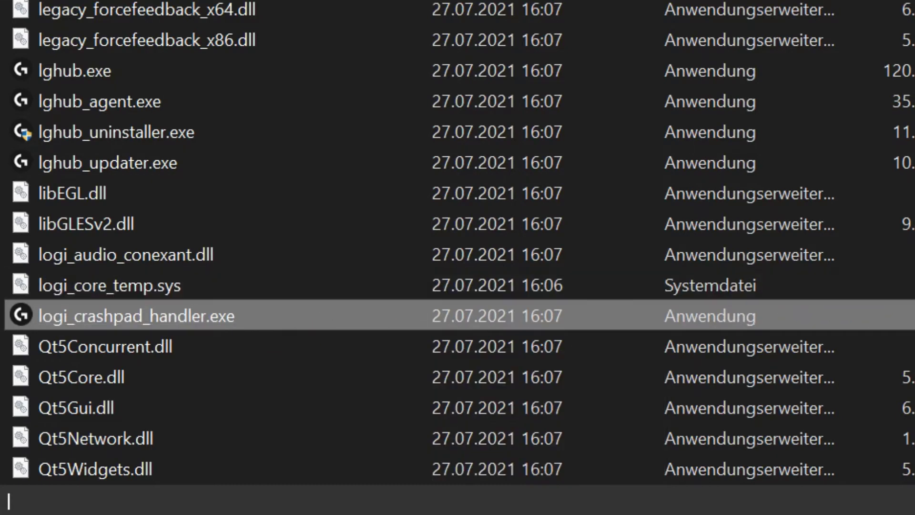
pyautogui.scroll(-2, 457, 243)
pyautogui.scroll(-2, 457, 244)
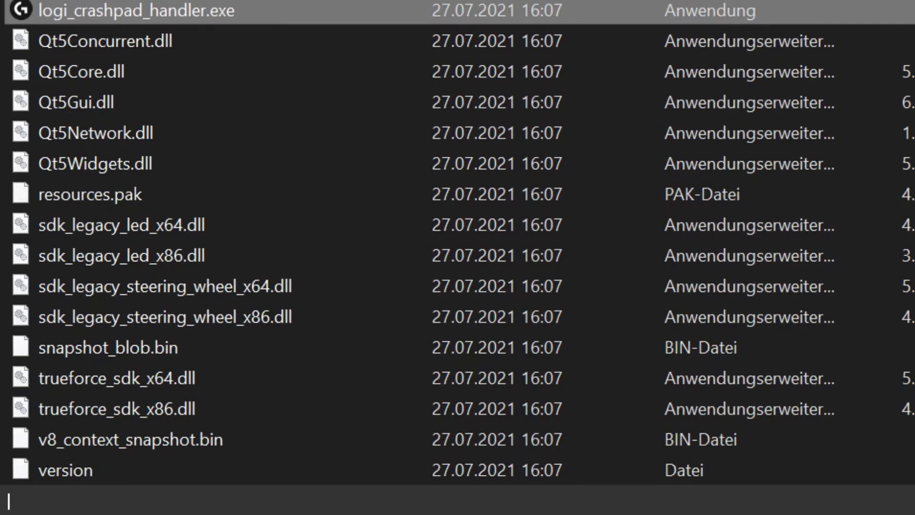
pyautogui.click(486, 475)
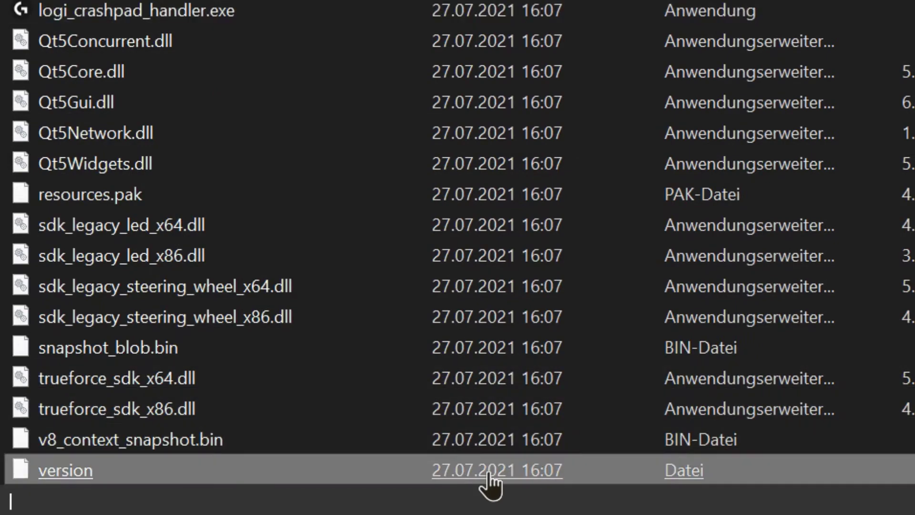
pyautogui.doubleClick(529, 473)
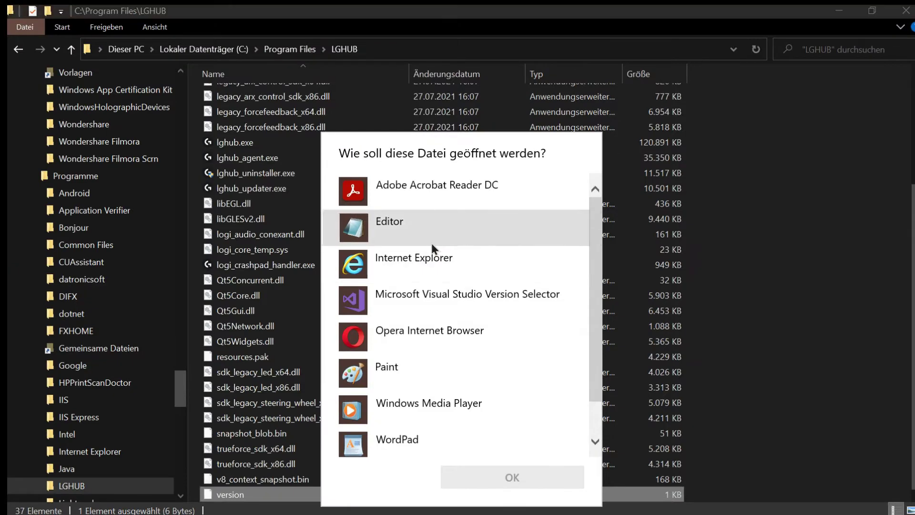
pyautogui.doubleClick(430, 241)
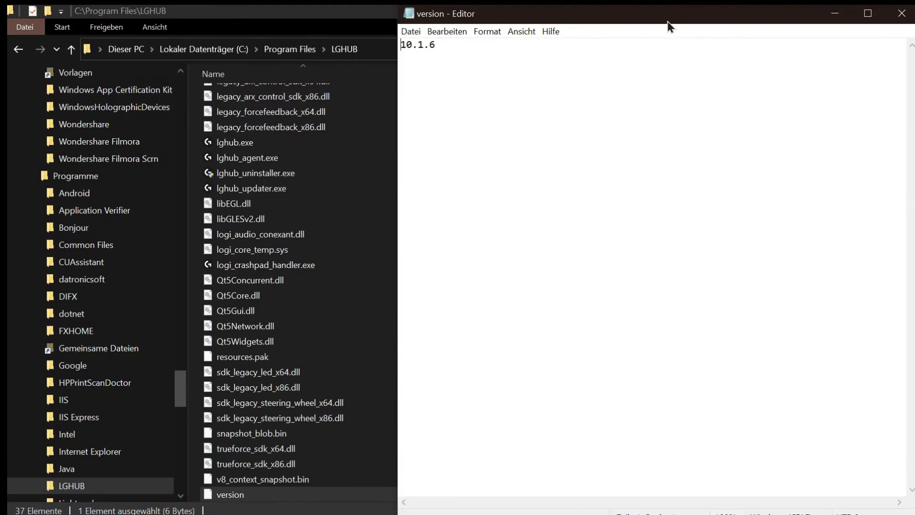
pyautogui.moveTo(668, 21); pyautogui.dragTo(431, 125)
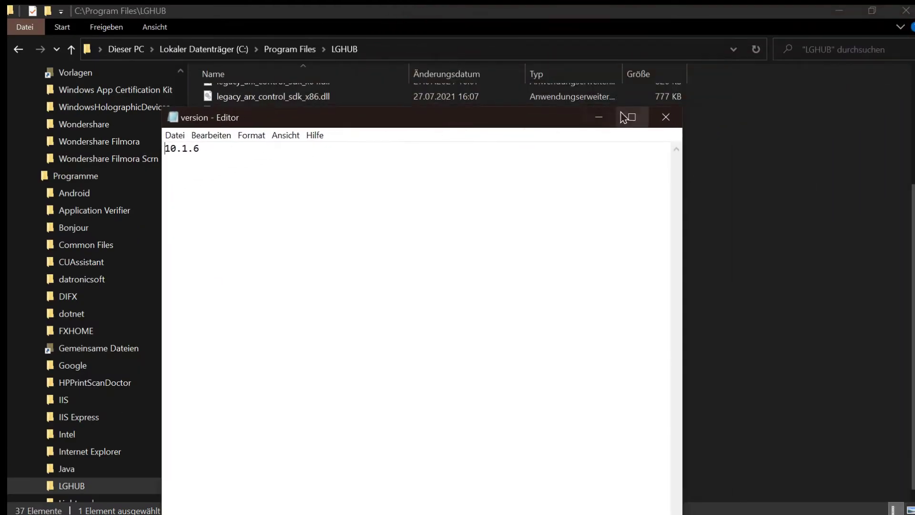
pyautogui.click(665, 118)
# Step: Launch lghub.exe and allow LGHUB Agent to communicate through the Windows Defender Firewall
pyautogui.scroll(4, 787, 206)
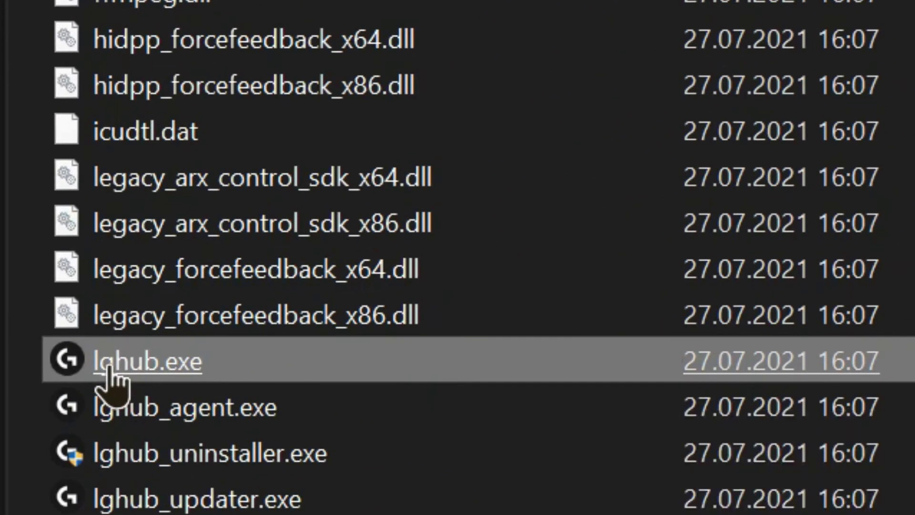
pyautogui.click(110, 369)
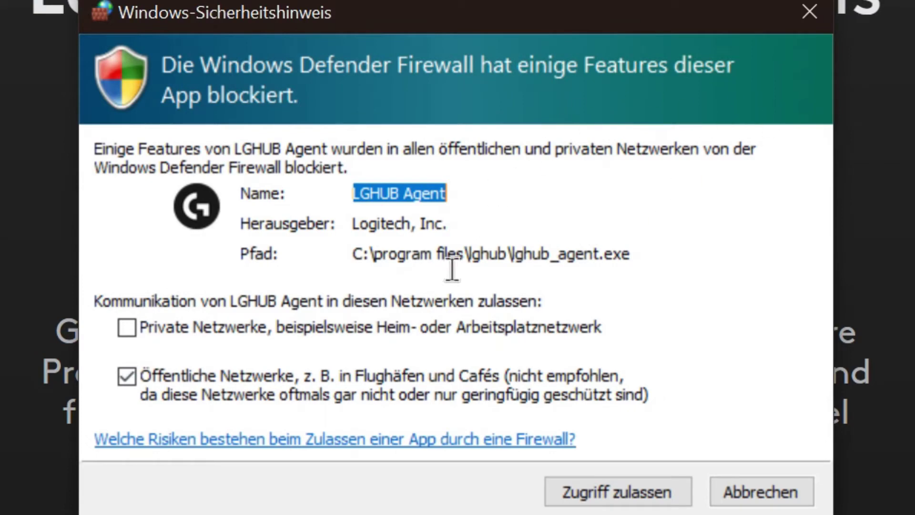
pyautogui.click(562, 496)
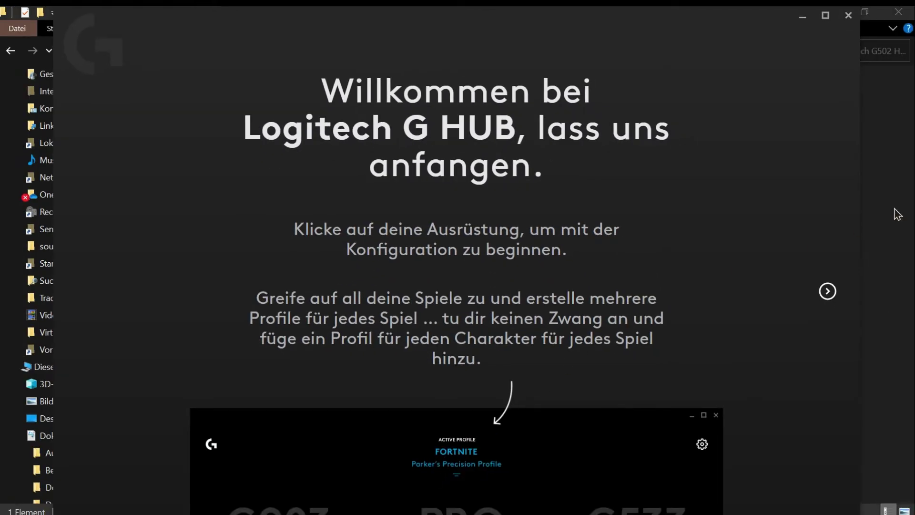
# Step: Maximize the G HUB window, go through the welcome pages and start G HUB
pyautogui.click(848, 16)
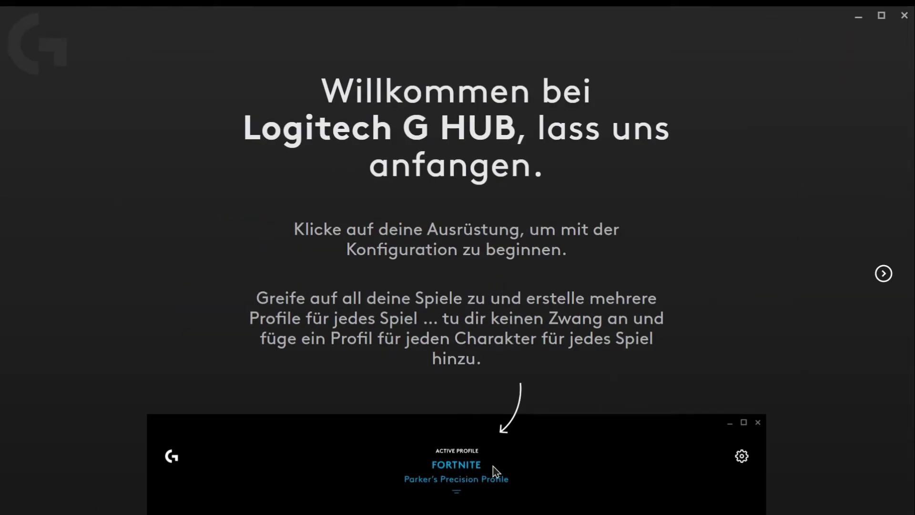
pyautogui.click(882, 275)
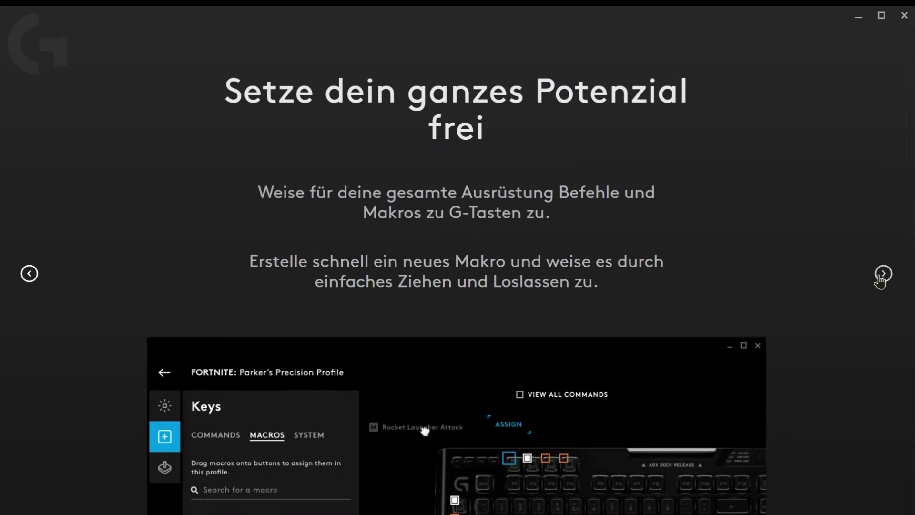
pyautogui.click(880, 278)
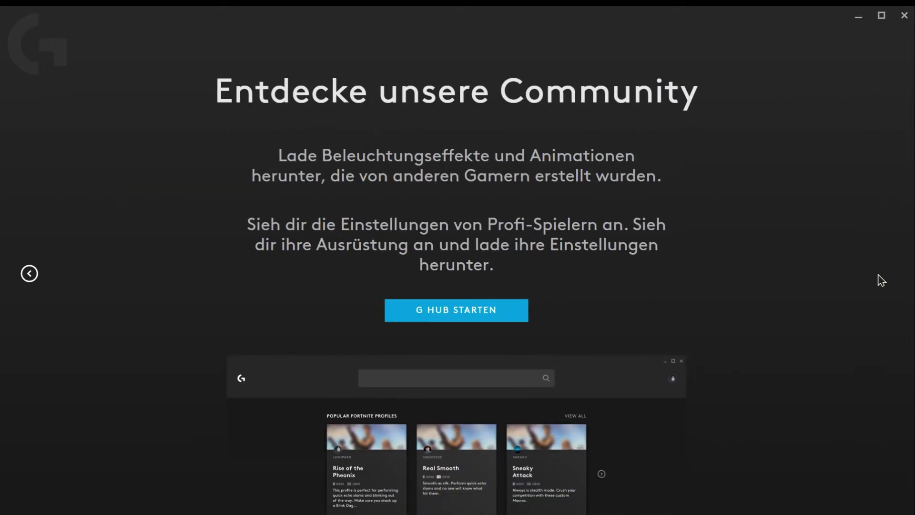
pyautogui.click(453, 312)
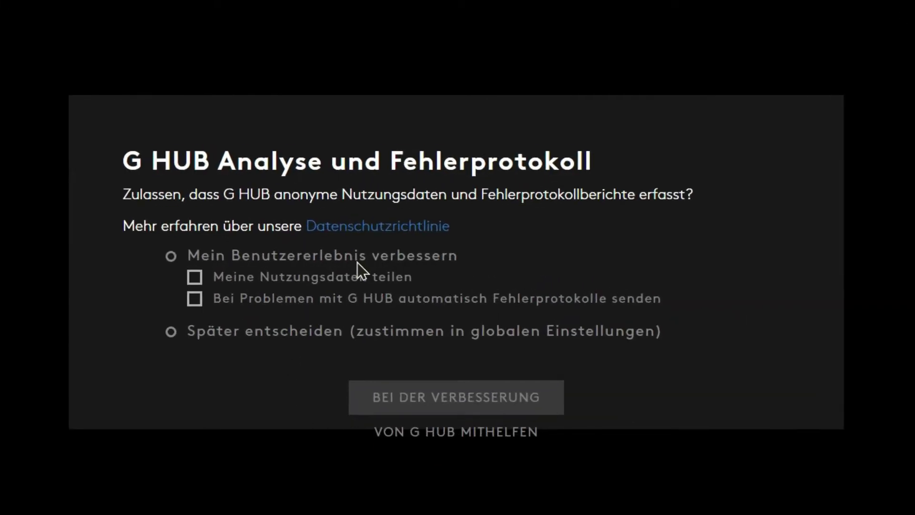
# Step: Consent only to automatically sending error logs, not to sharing usage data, and dismiss the version 2021.7 release notes
pyautogui.click(392, 308)
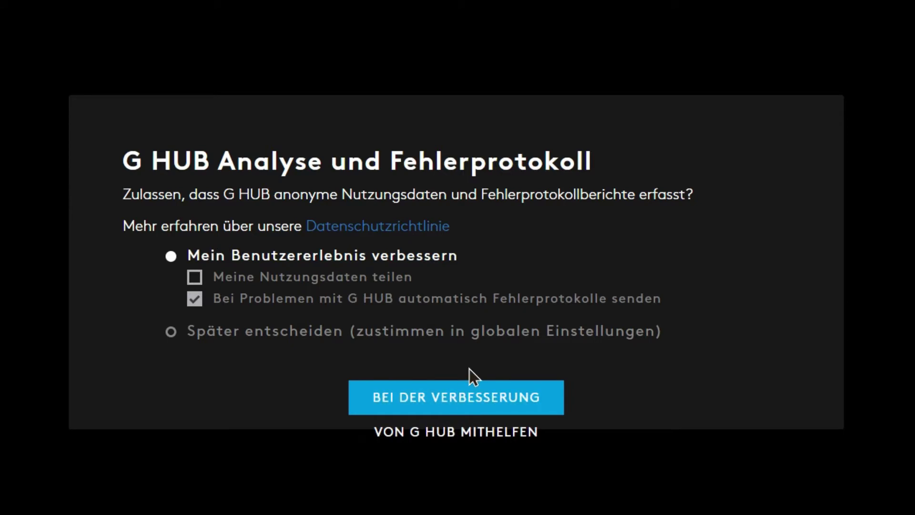
pyautogui.click(469, 399)
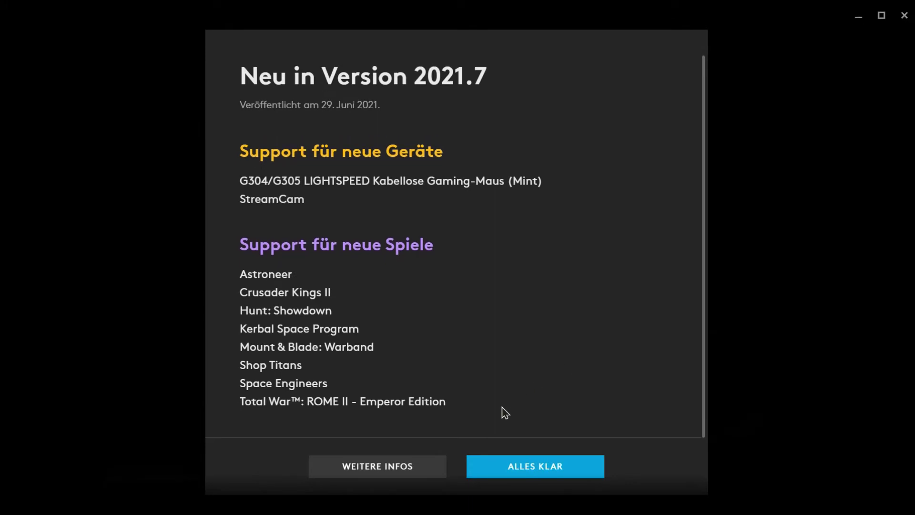
pyautogui.click(485, 463)
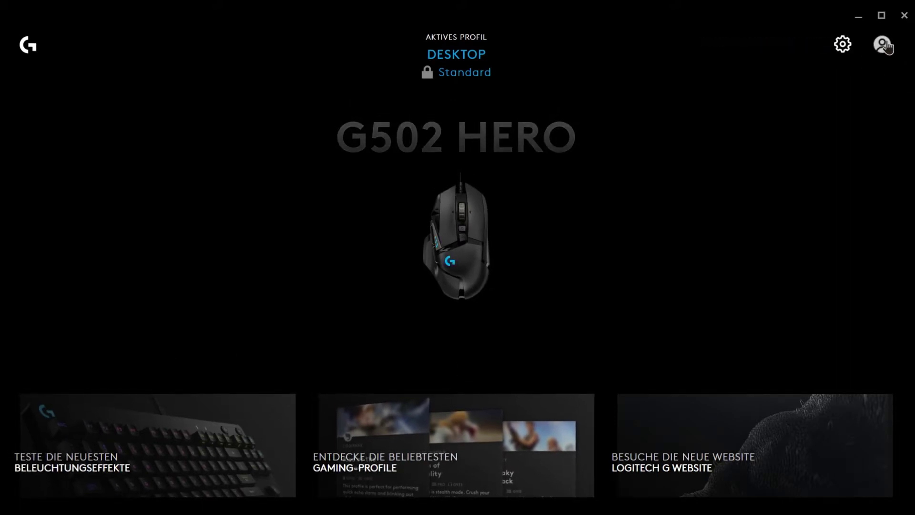
# Step: Open the global app settings and look through the available permanent profiles without choosing a different one
pyautogui.click(842, 45)
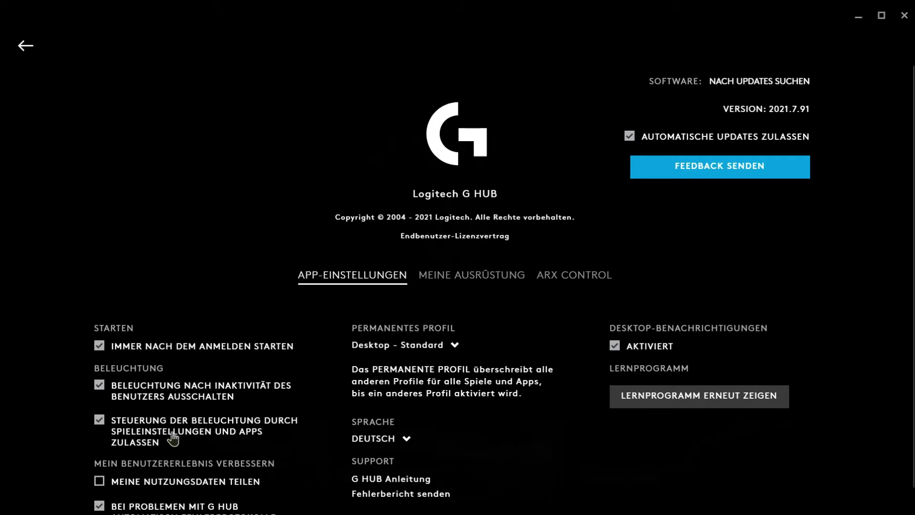
pyautogui.scroll(-1, 630, 478)
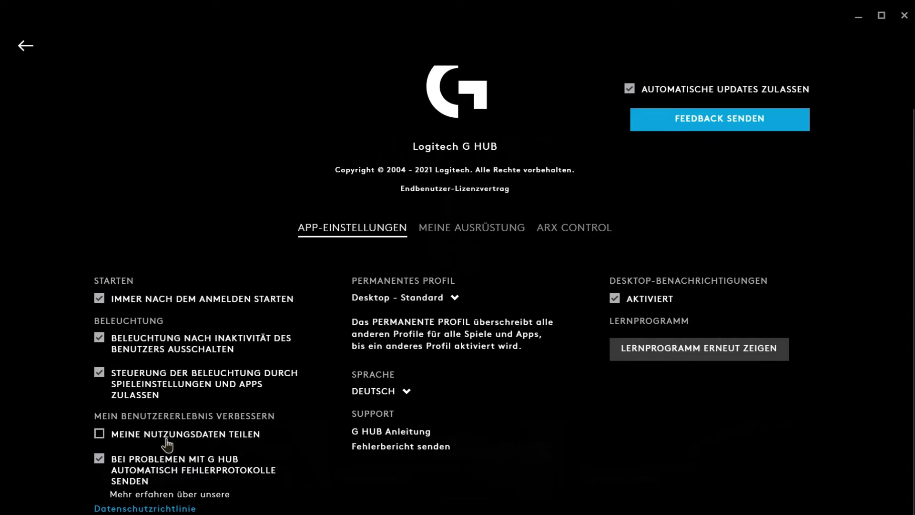
pyautogui.click(416, 300)
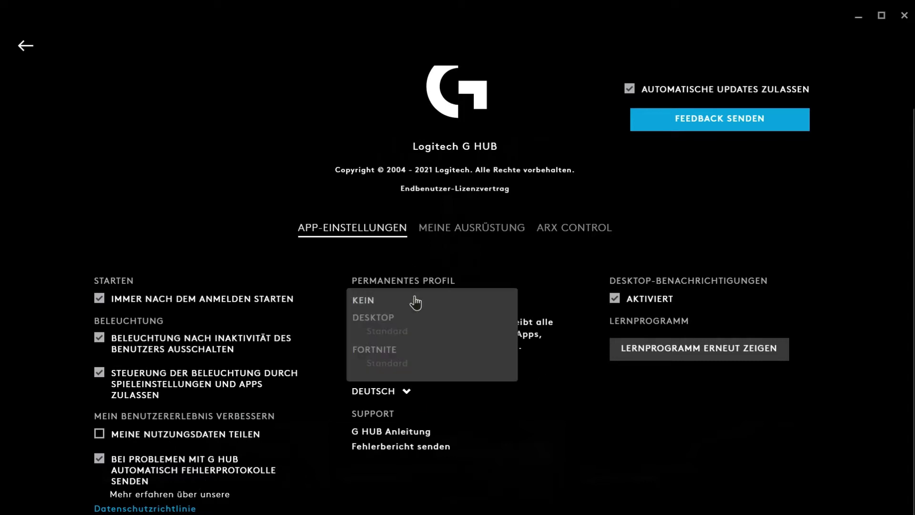
pyautogui.click(536, 266)
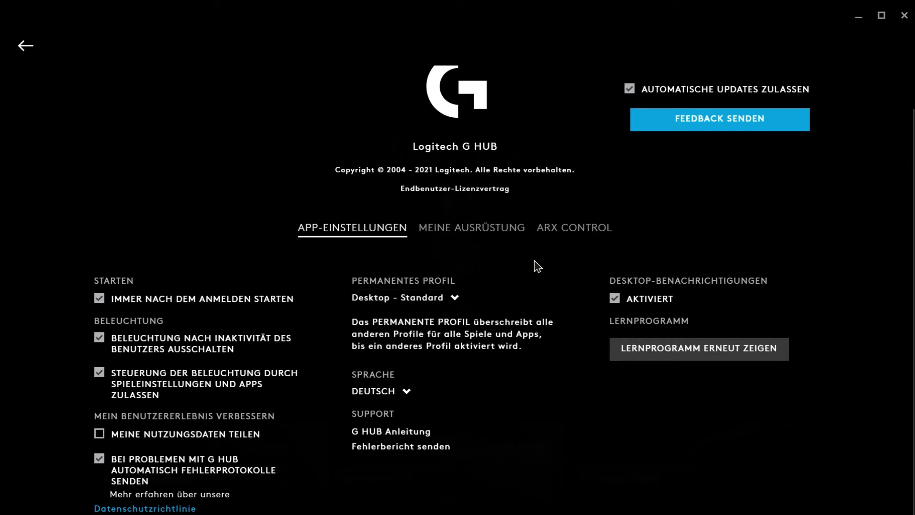
pyautogui.click(424, 303)
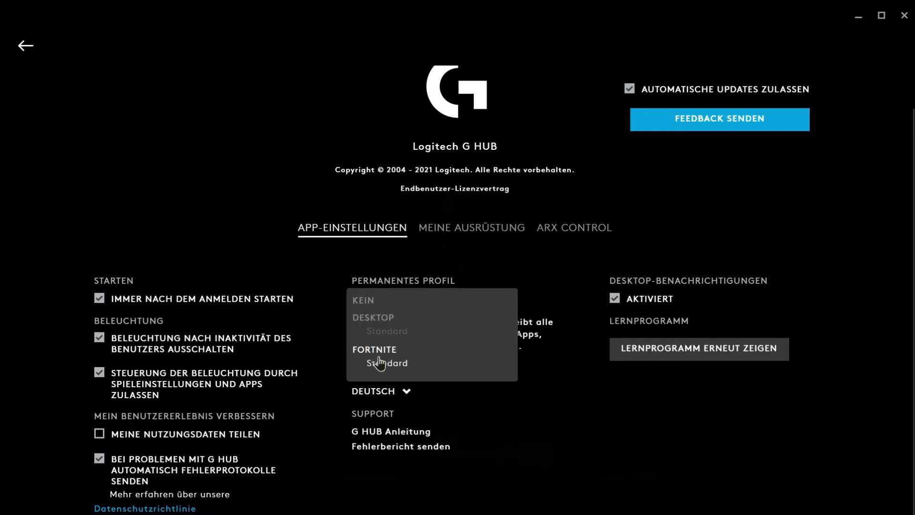
pyautogui.click(505, 438)
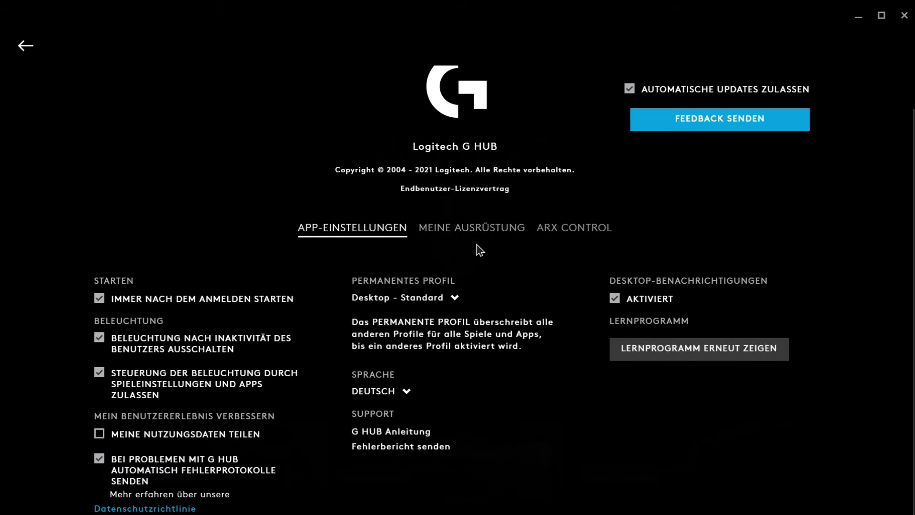
# Step: Open the G502 HERO's general settings under Meine Ausrüstung and check the option for keeping DPI lighting always active
pyautogui.click(455, 229)
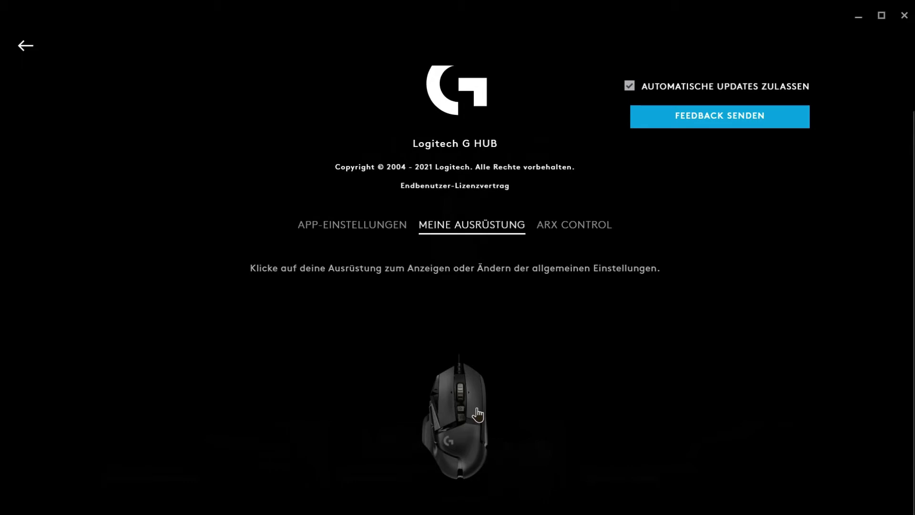
pyautogui.click(469, 419)
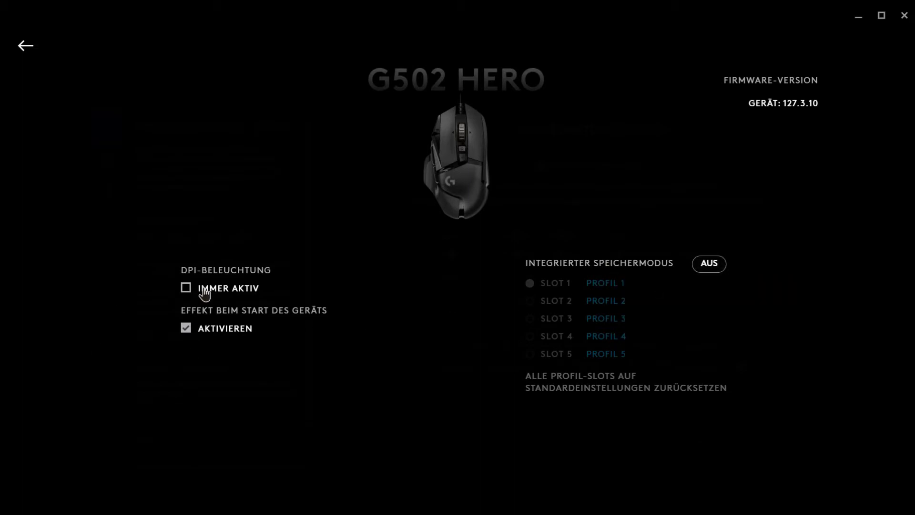
pyautogui.click(233, 292)
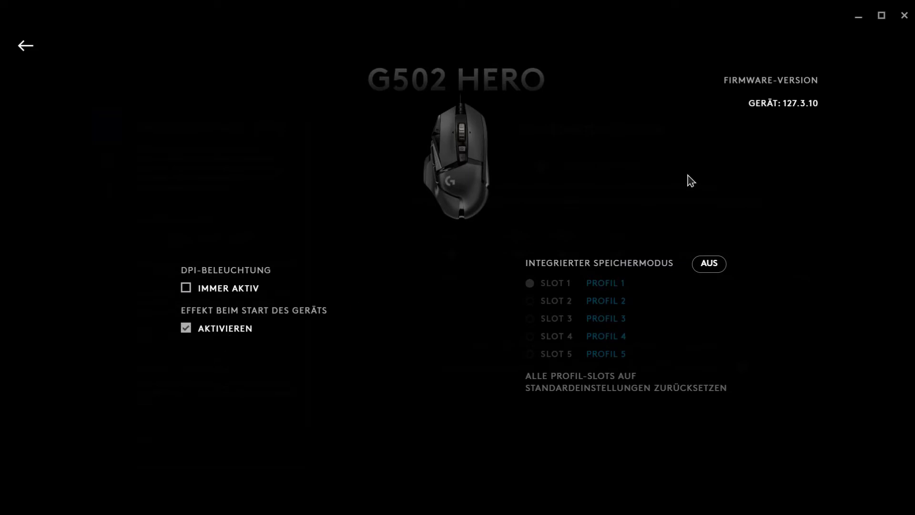
# Step: Turn on the integrated memory mode and view the details of Profil 1 in slot 1
pyautogui.click(704, 265)
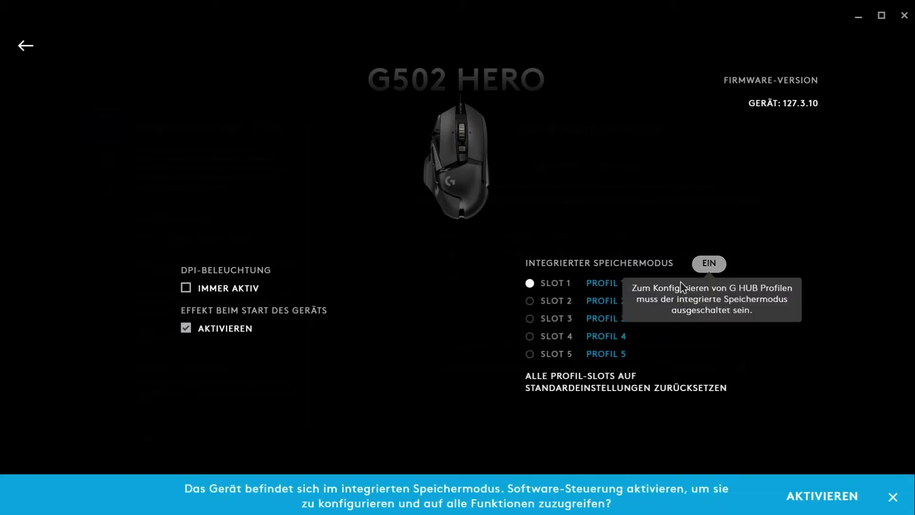
pyautogui.click(619, 285)
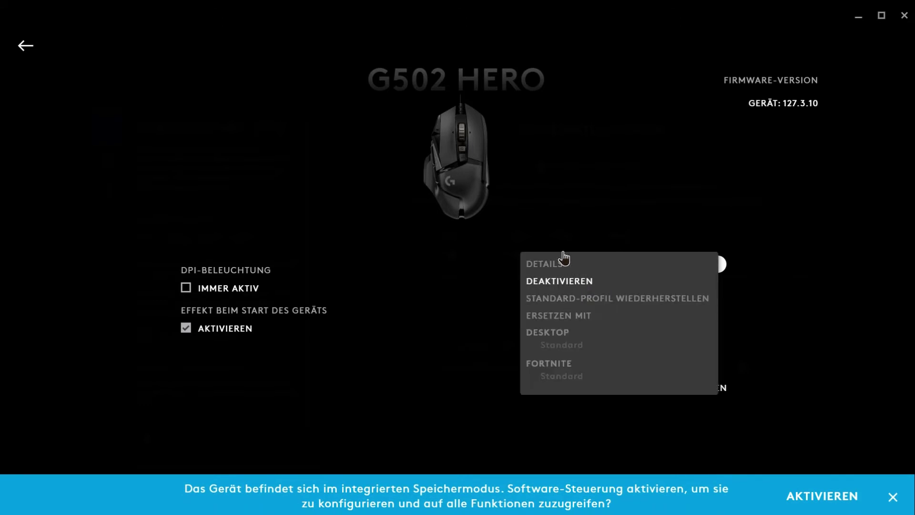
pyautogui.click(558, 268)
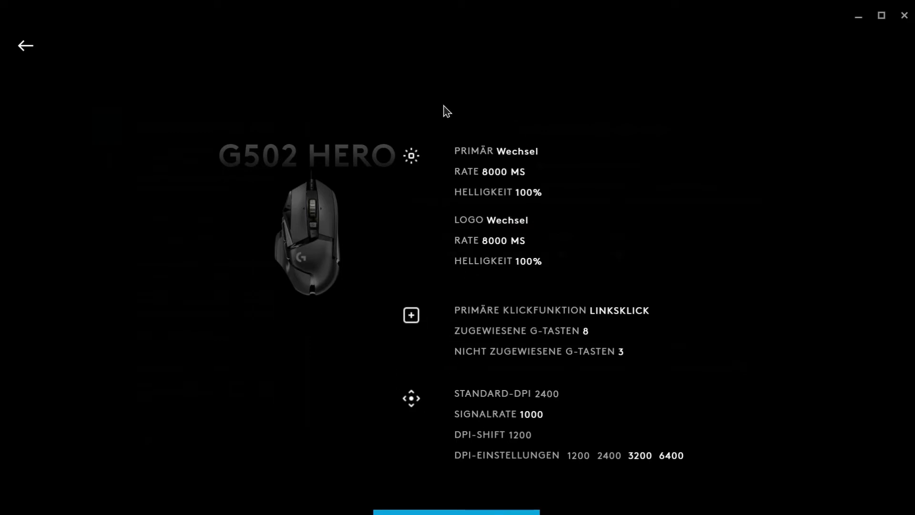
pyautogui.click(24, 69)
# Step: Look through the options for restoring Profil 1's default or replacing it with the Desktop or Fortnite profile
pyautogui.click(553, 327)
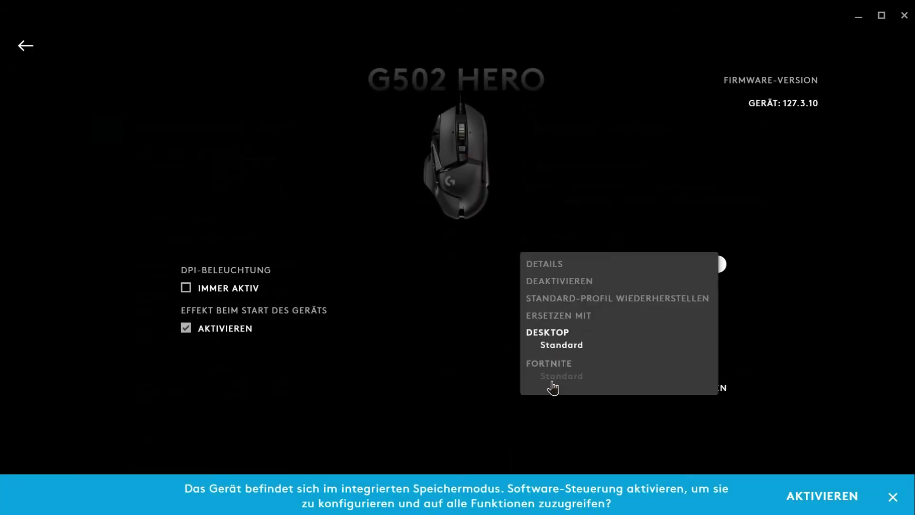
pyautogui.click(561, 365)
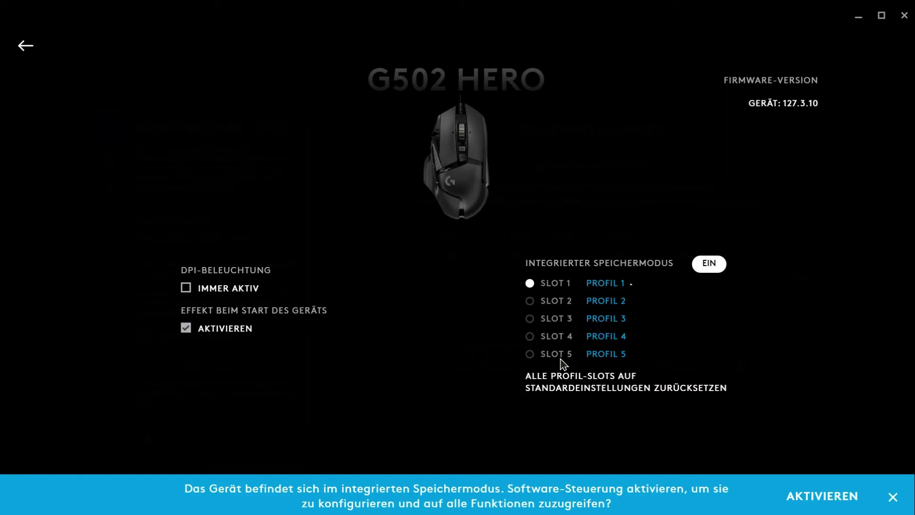
pyautogui.rightClick(578, 324)
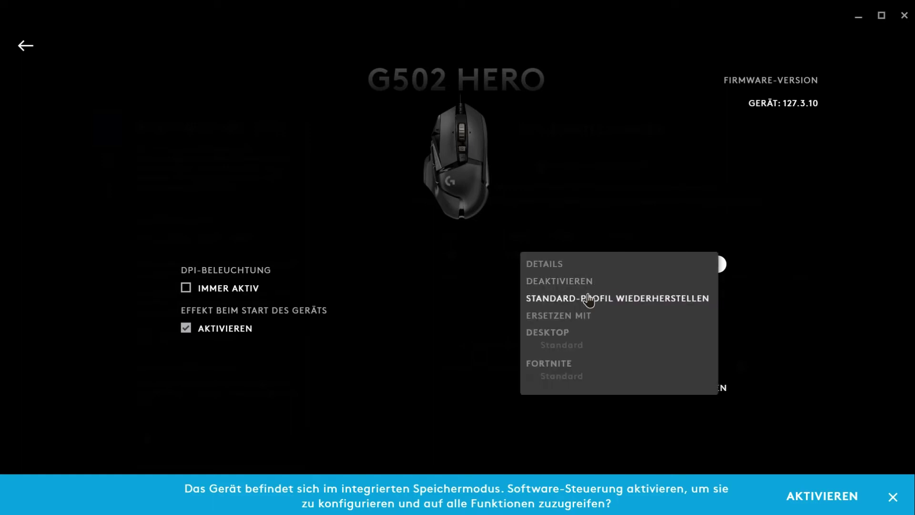
pyautogui.click(557, 299)
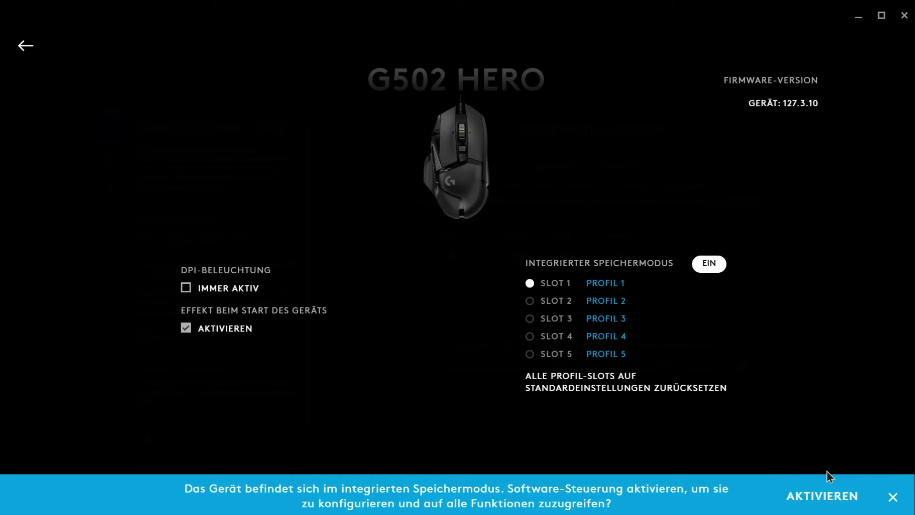
# Step: Return the mouse to software control, toggle integrated memory mode once more, and leave the mouse's general settings
pyautogui.click(823, 498)
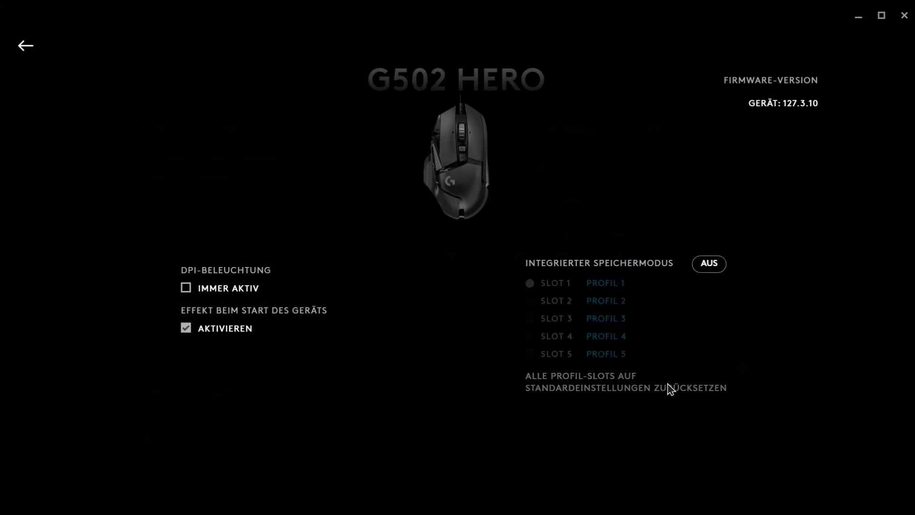
pyautogui.click(699, 268)
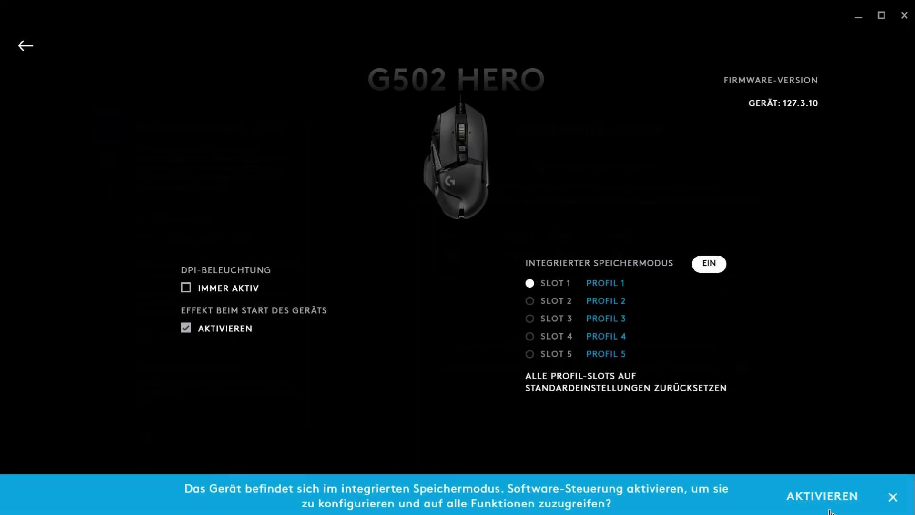
pyautogui.click(827, 494)
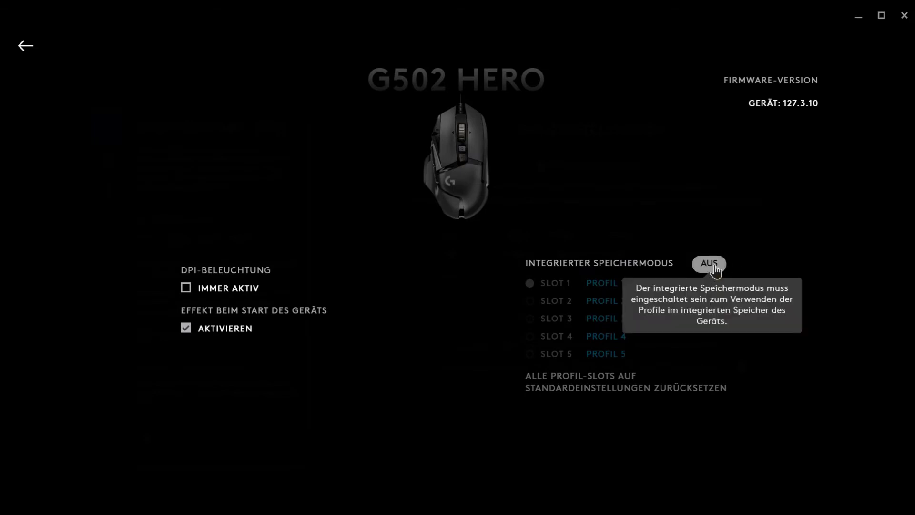
pyautogui.click(34, 48)
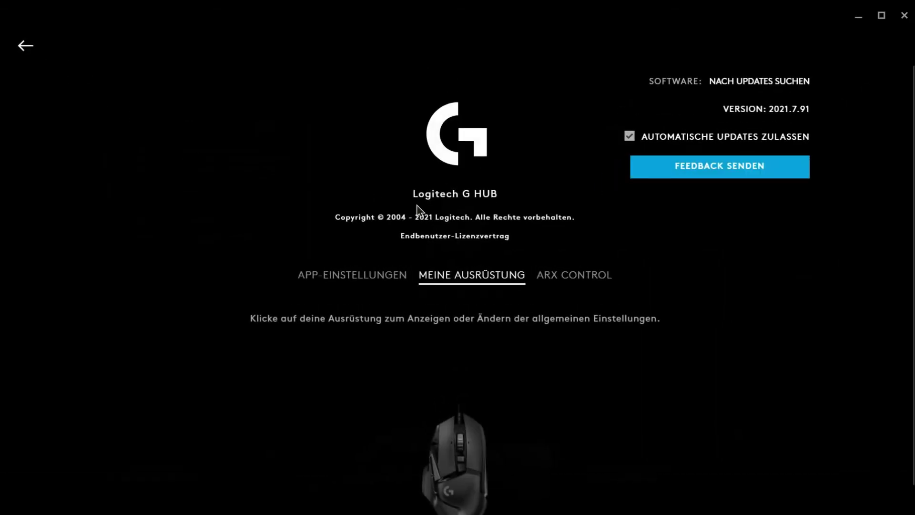
# Step: Look through the Arx Control settings, including the manual connection option, and return to the home screen
pyautogui.click(587, 278)
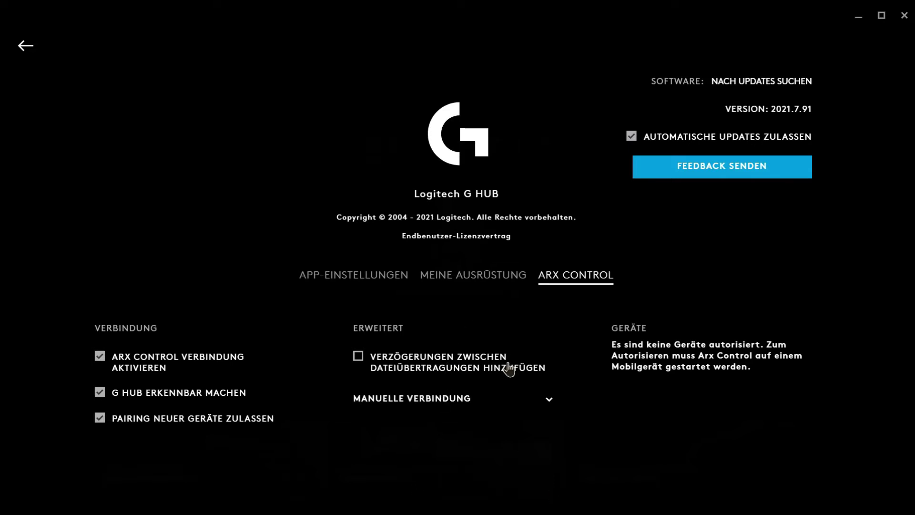
pyautogui.click(469, 398)
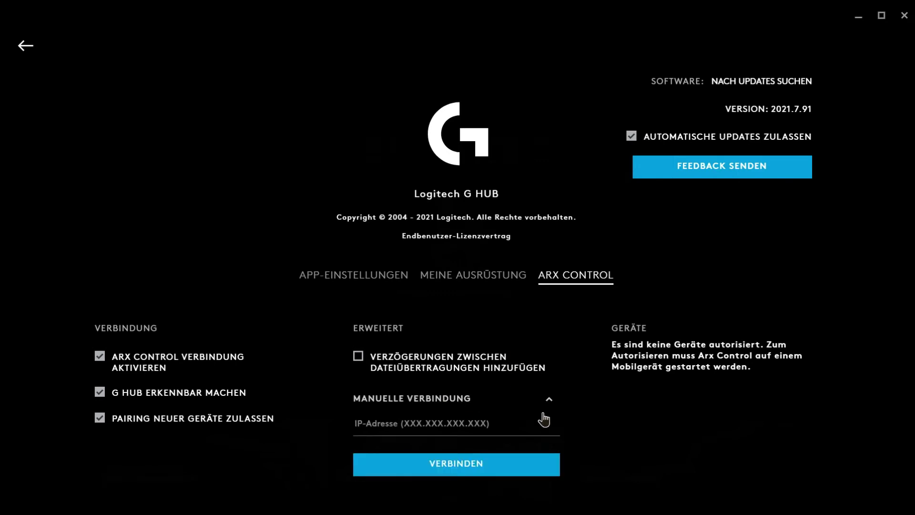
pyautogui.click(497, 399)
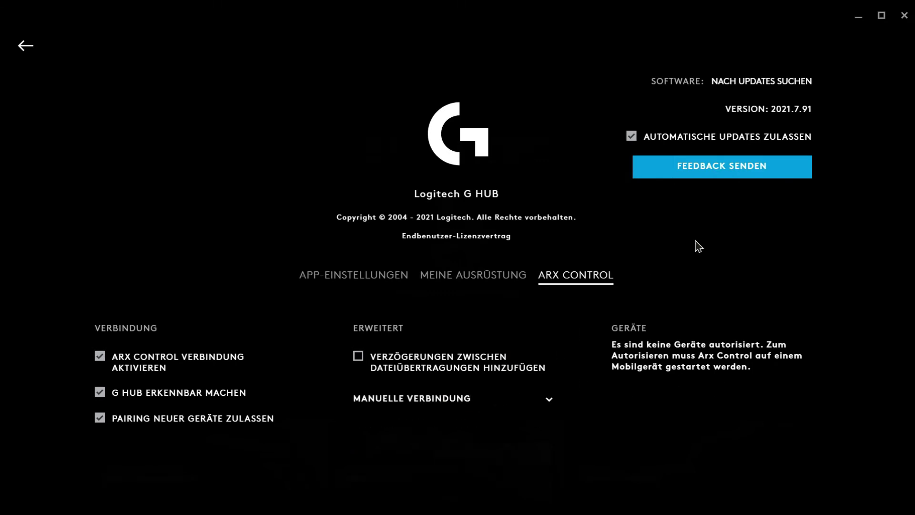
pyautogui.click(26, 56)
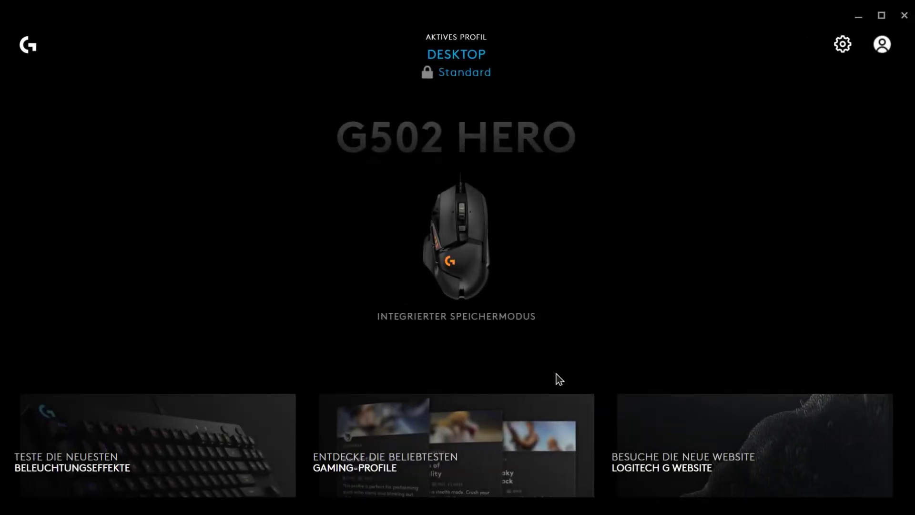
# Step: Browse the newest community lighting effects and try to open the Origins effect
pyautogui.click(187, 469)
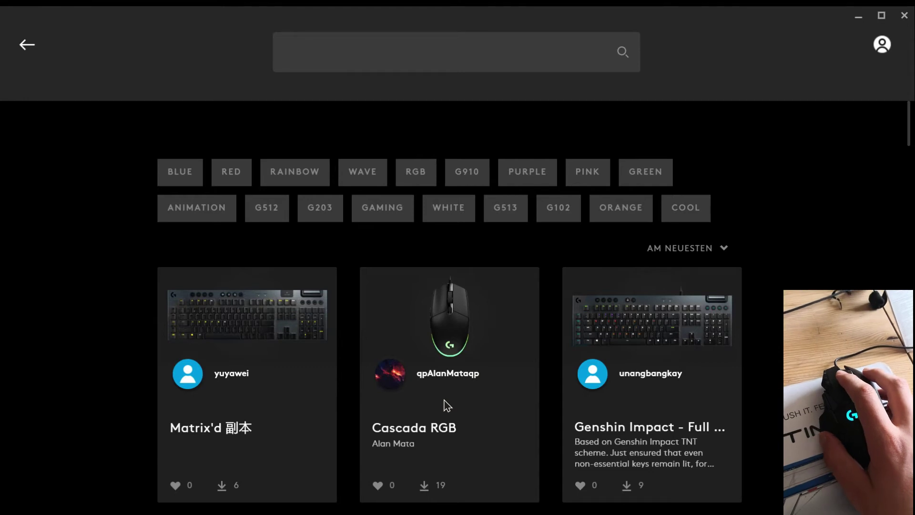
pyautogui.scroll(-2, 879, 204)
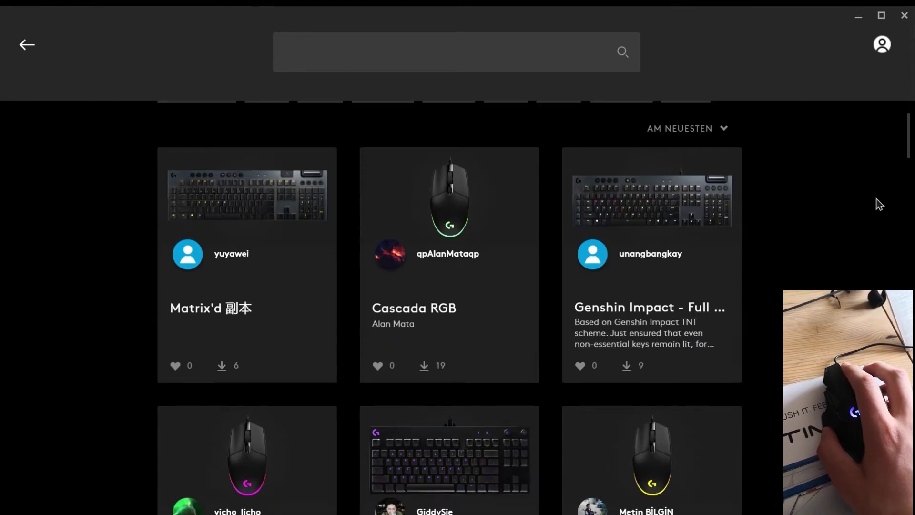
pyautogui.scroll(-2, 879, 204)
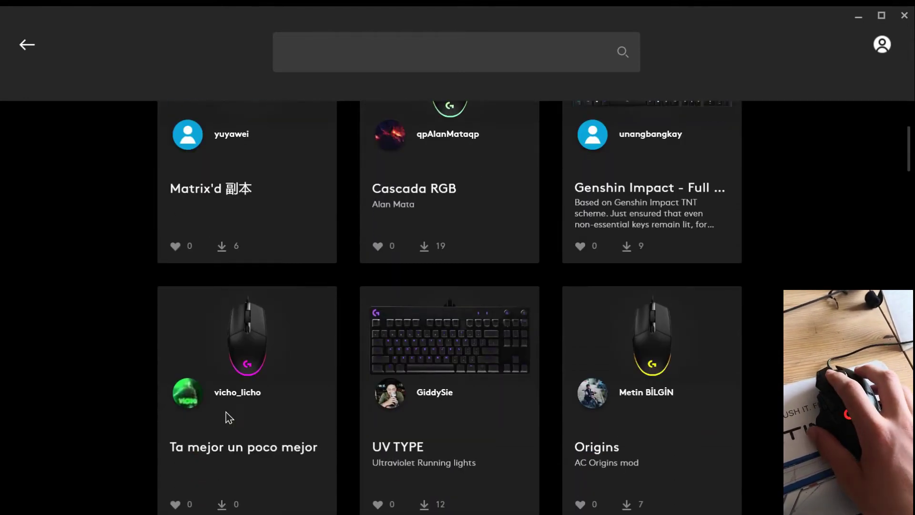
pyautogui.click(663, 401)
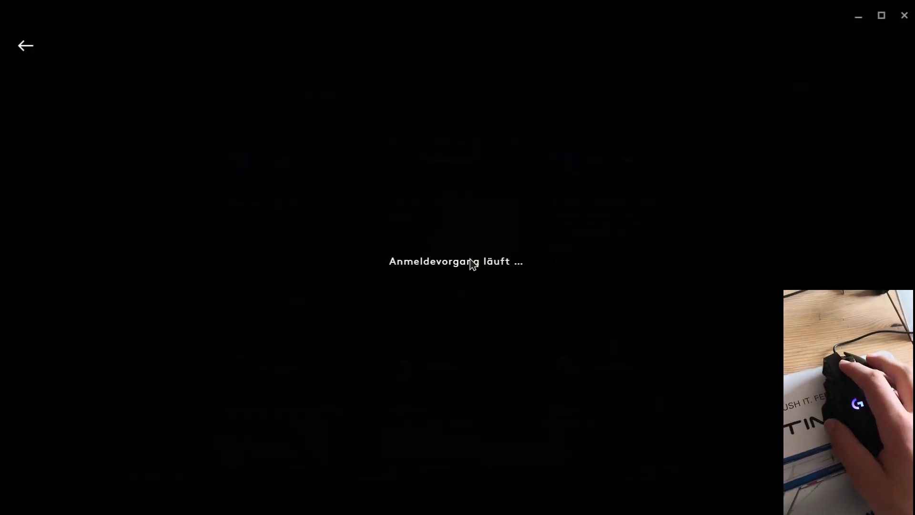
pyautogui.click(24, 68)
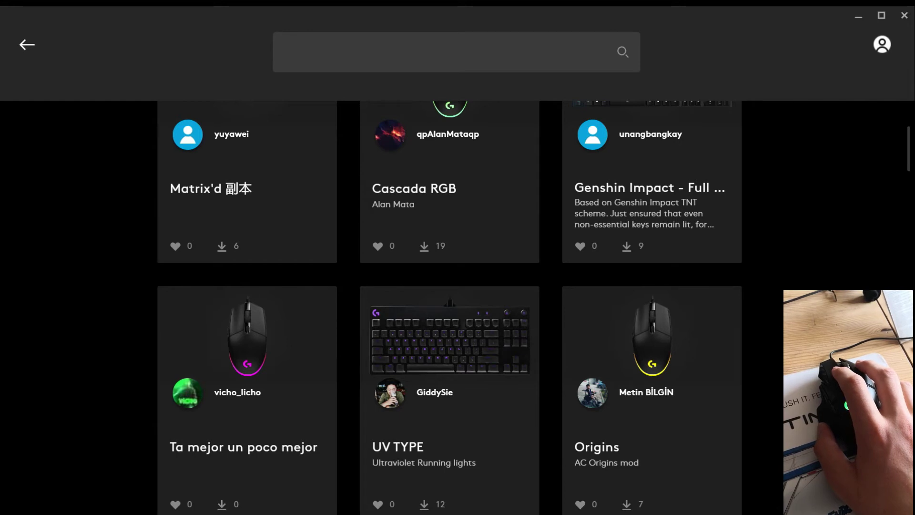
pyautogui.scroll(-5, 449, 305)
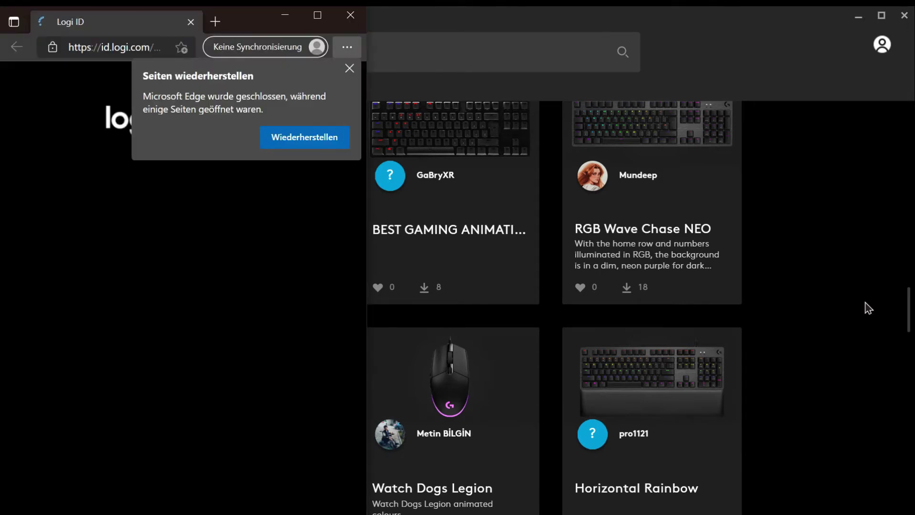
# Step: Sign in to Logi ID with the Google account in Edge and allow the website to open LGHUB
pyautogui.click(349, 68)
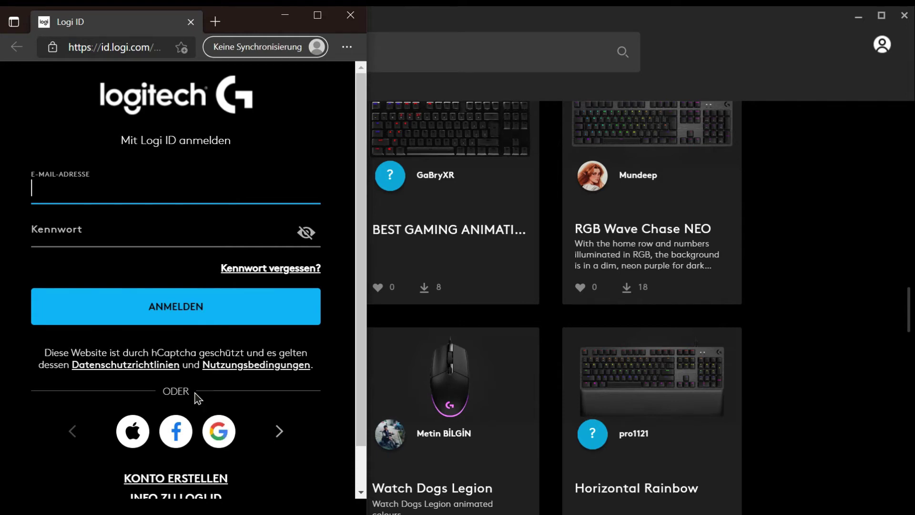
pyautogui.click(219, 431)
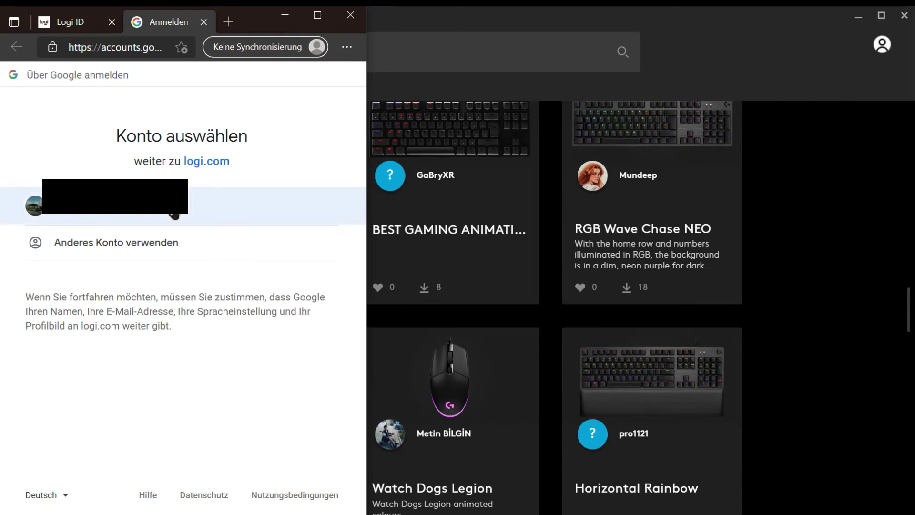
pyautogui.click(279, 218)
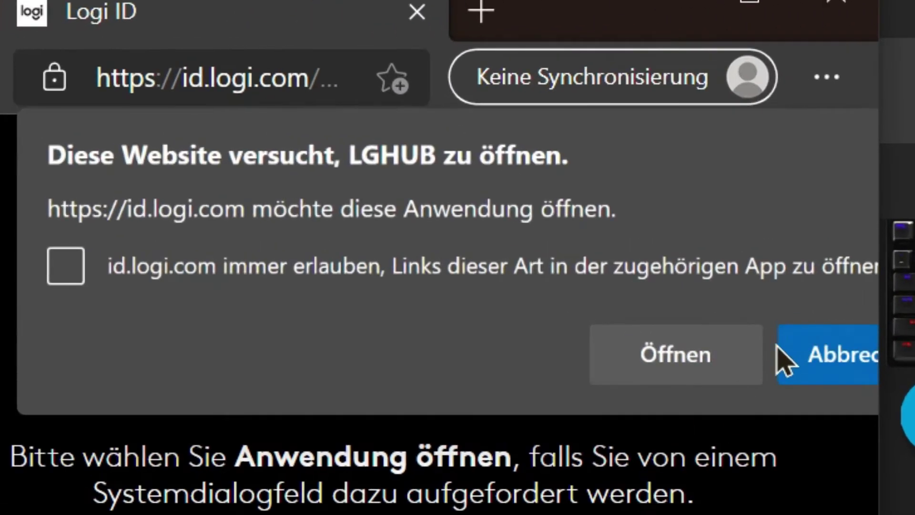
pyautogui.click(645, 347)
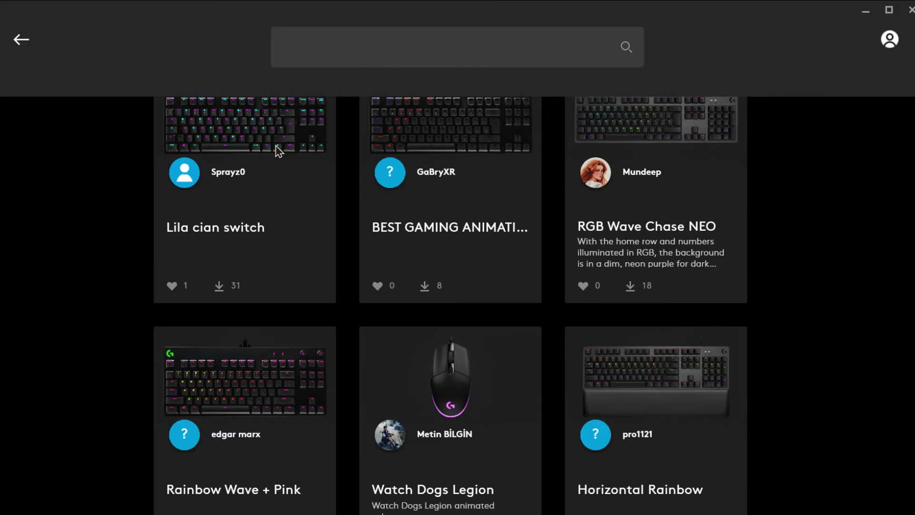